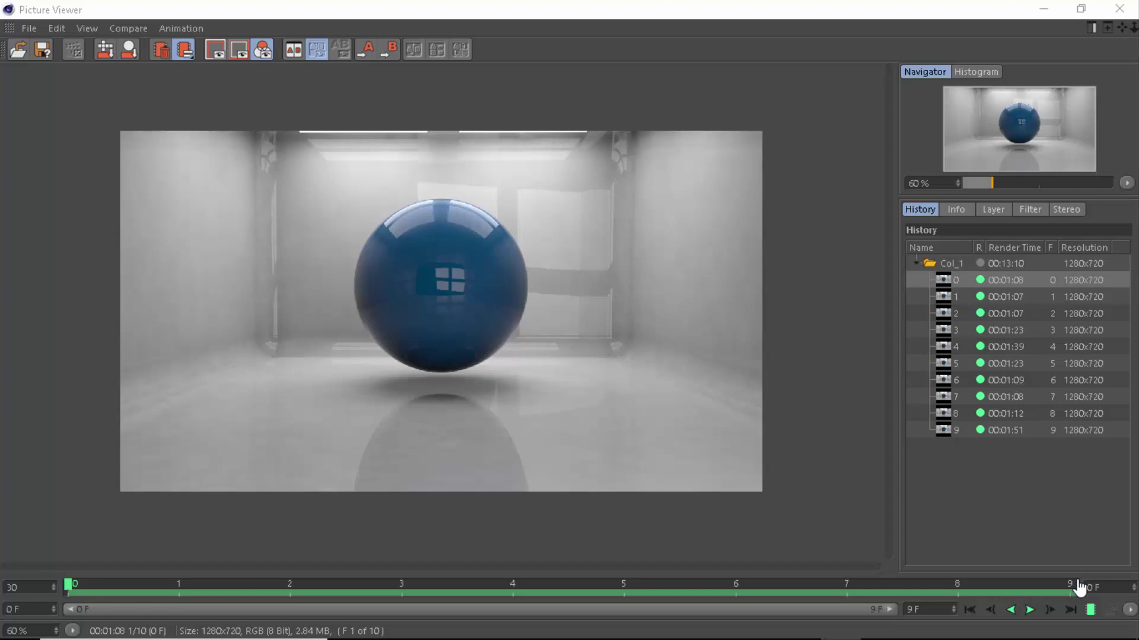
- Minimize the Cinema 4D Picture Viewer and restore it from the taskbar
left_click_drag(999, 184, 992, 184)
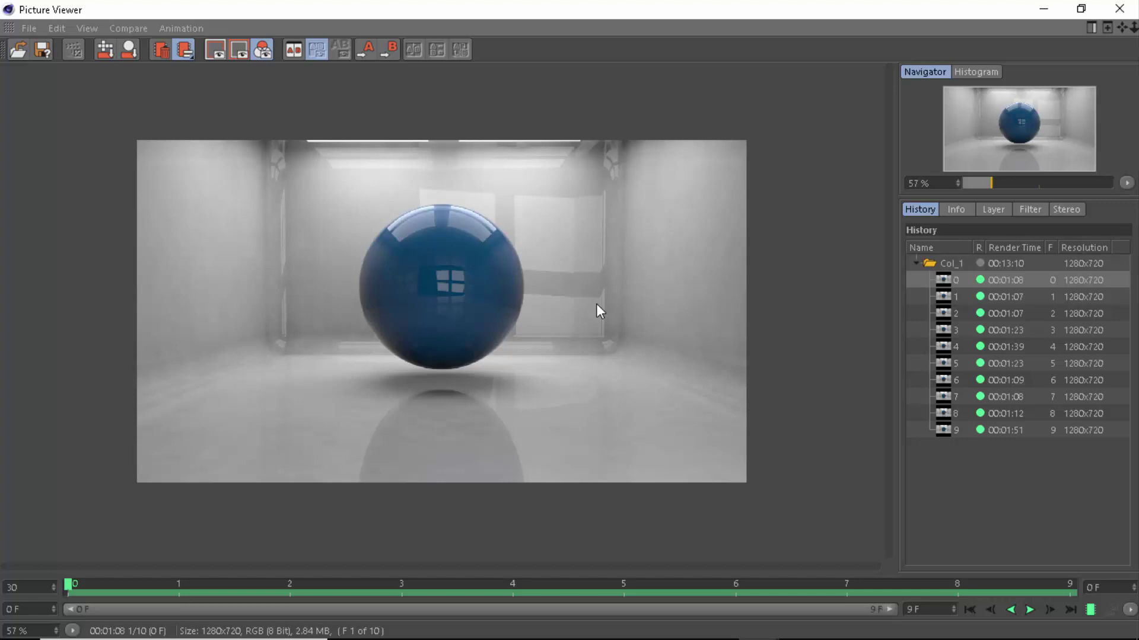
left_click(1044, 8)
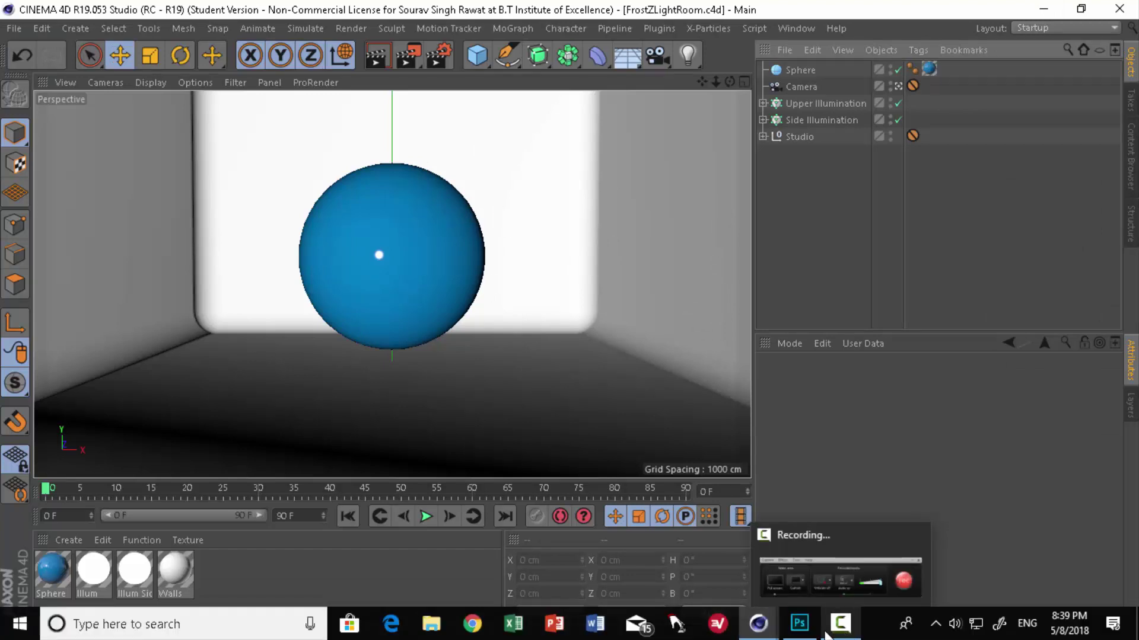
mouse_move(759, 610)
left_click(854, 546)
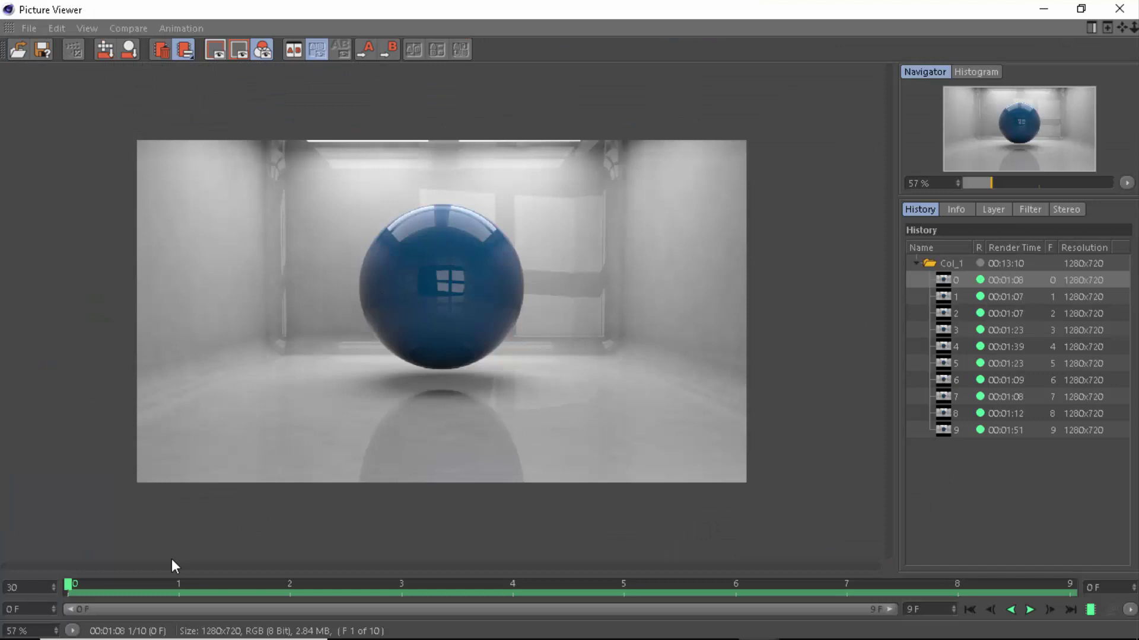
- Scrub the Col_1 render sequence from frame 0 to 9 and back to the first frame
left_click_drag(68, 584, 1117, 593)
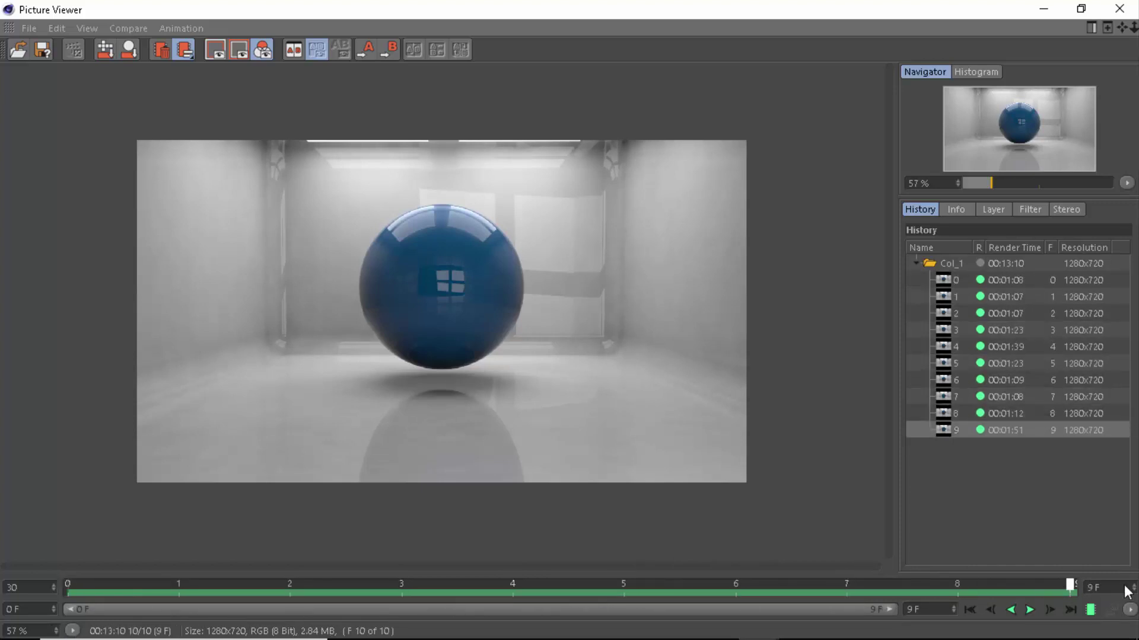
left_click_drag(889, 607, 69, 590)
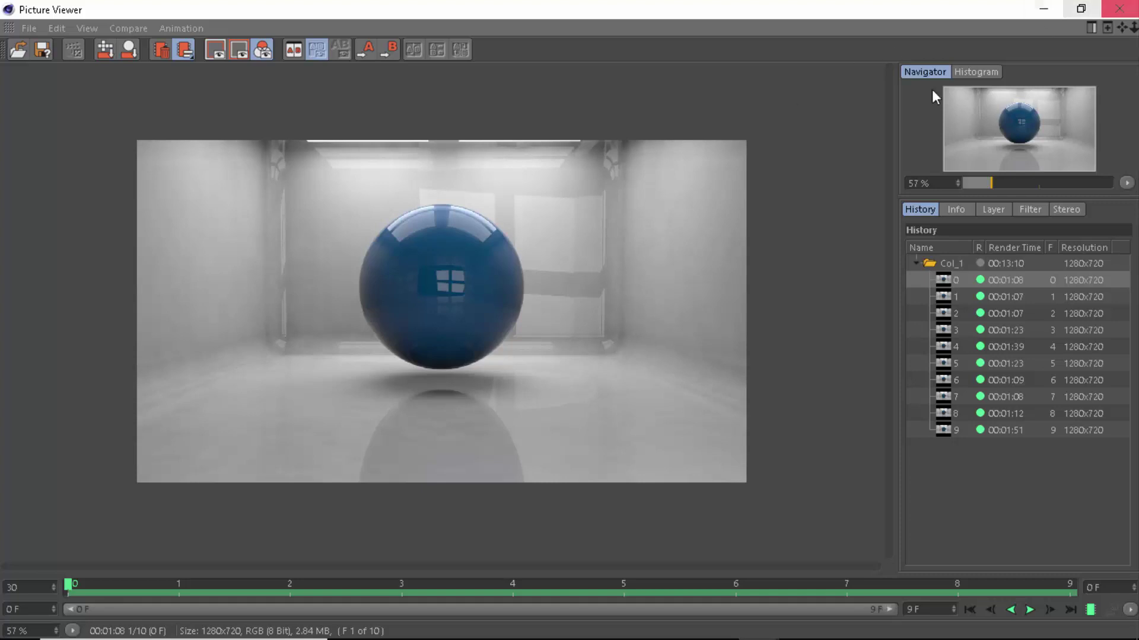
mouse_move(769, 633)
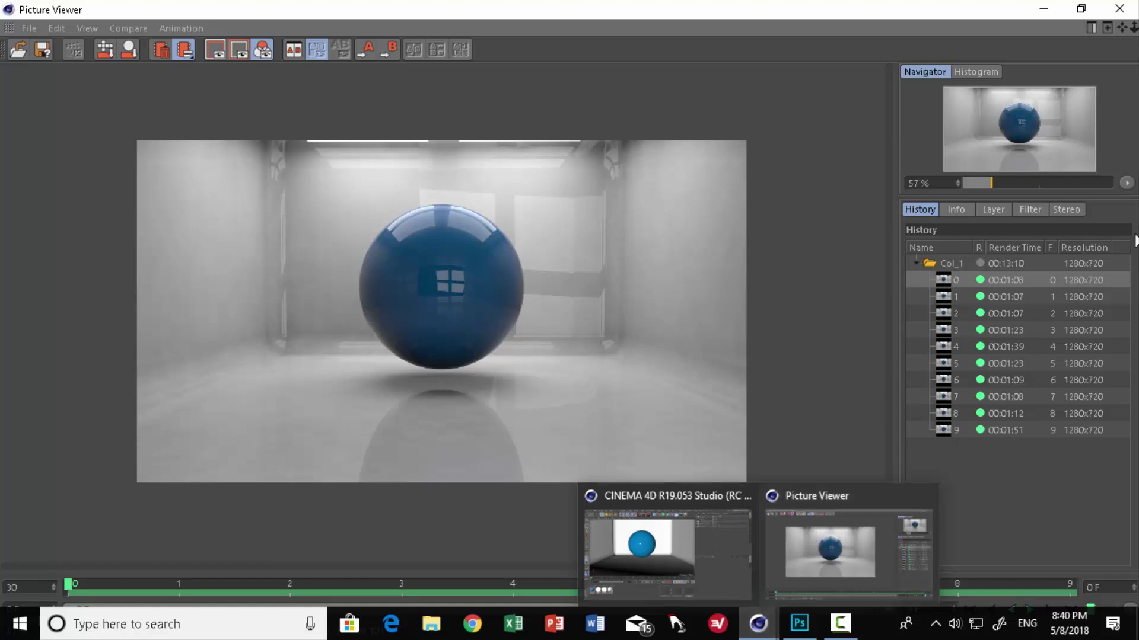
- Switch to Photoshop and make white the foreground colour with D and X
key("alt+Tab")
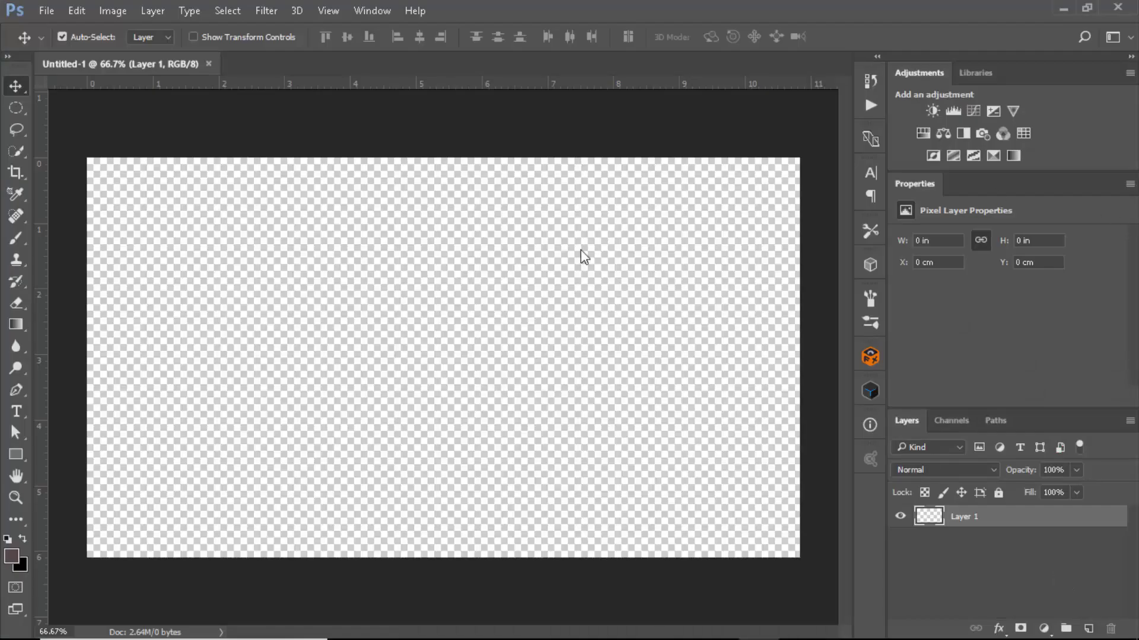
key("d")
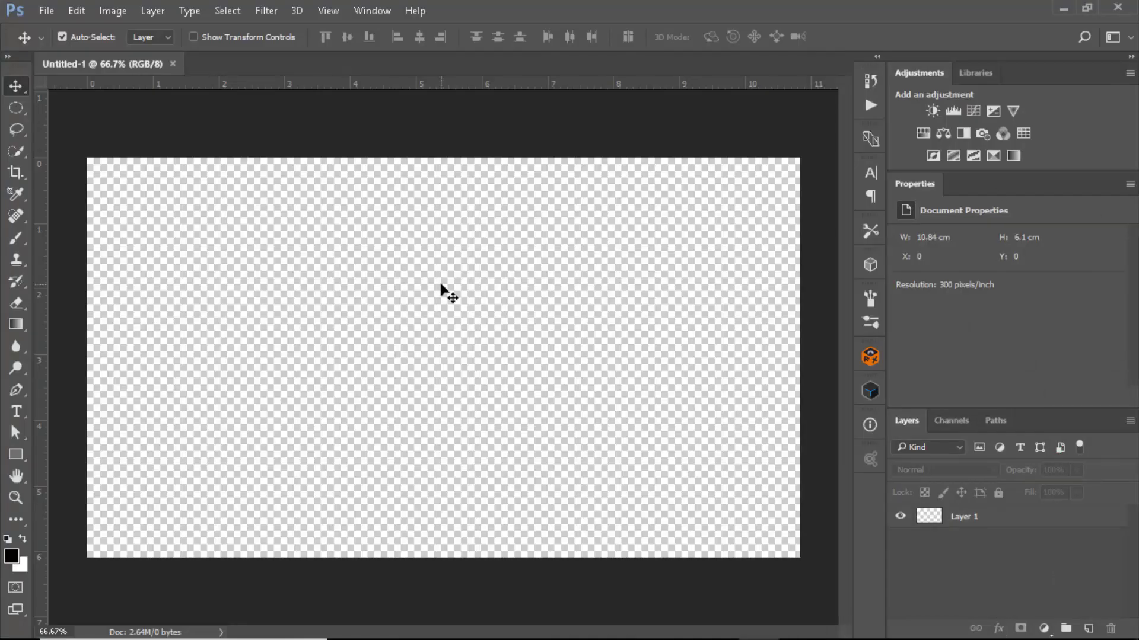
key("x")
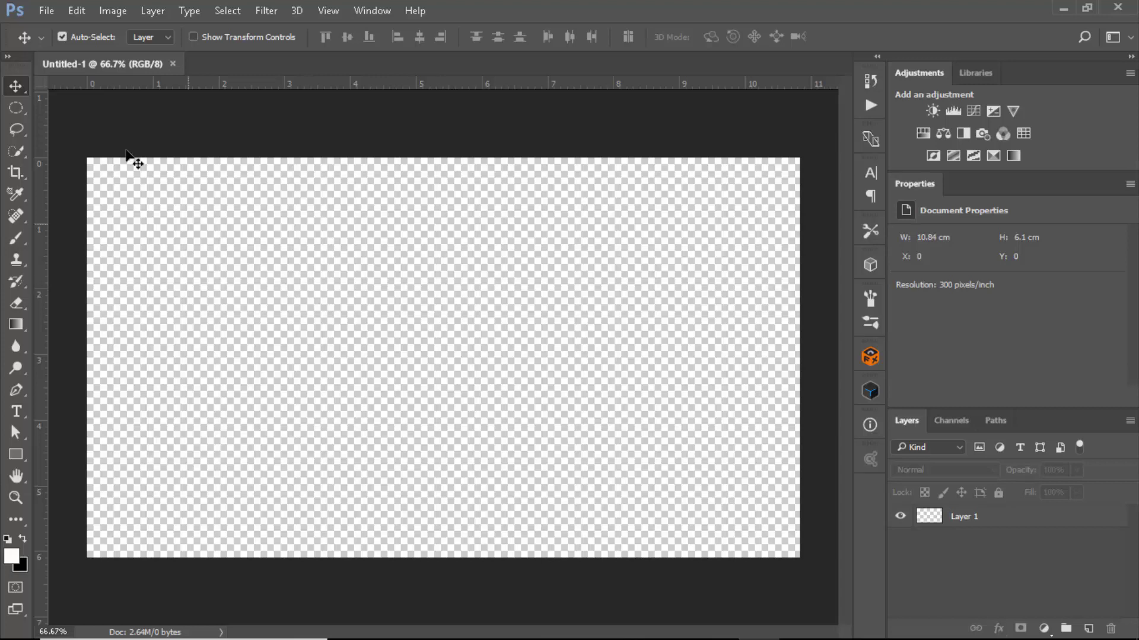
- Choose File > Scripts > Load Files into Stack
left_click(50, 11)
mouse_move(81, 393)
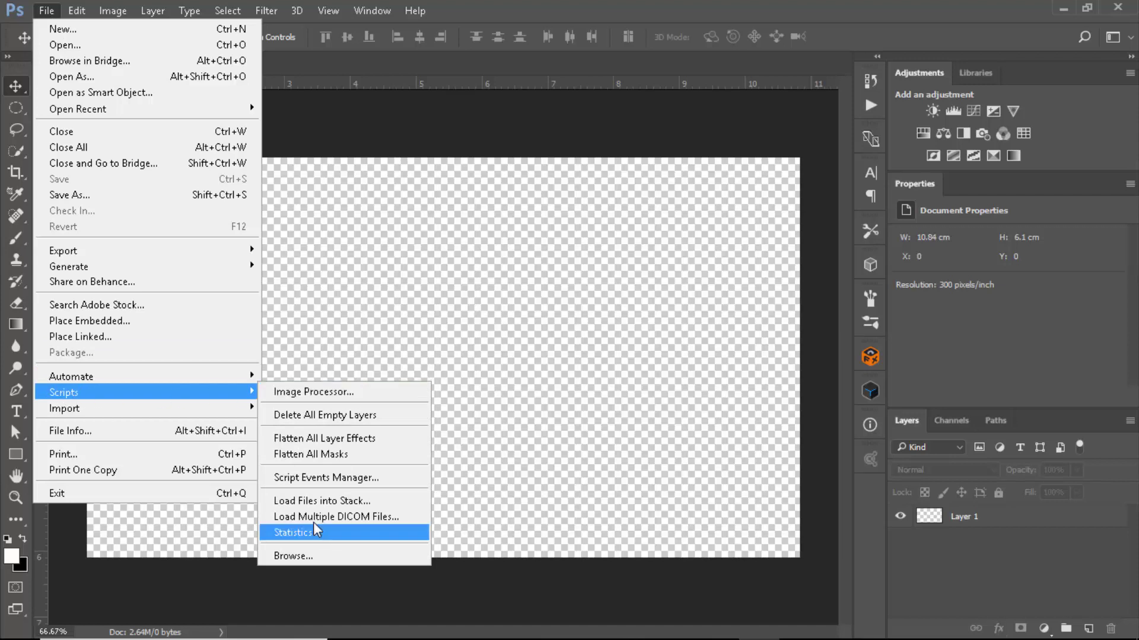
left_click(337, 503)
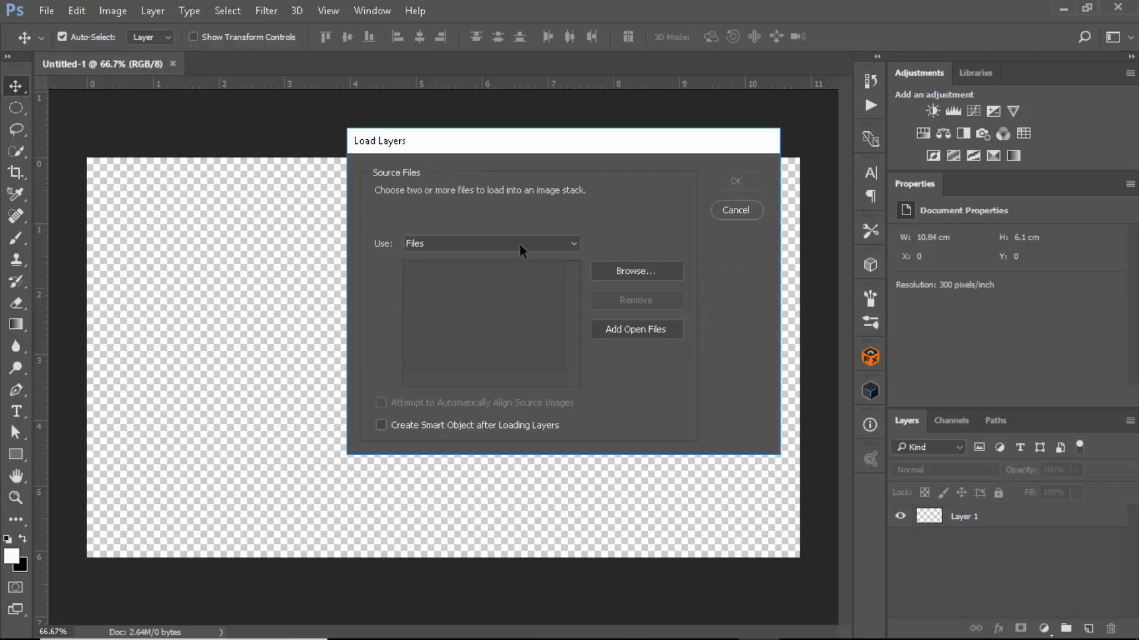
- In File Explorer, open Desktop > Less Noise and review the ten Col_1 render images
key("super+e")
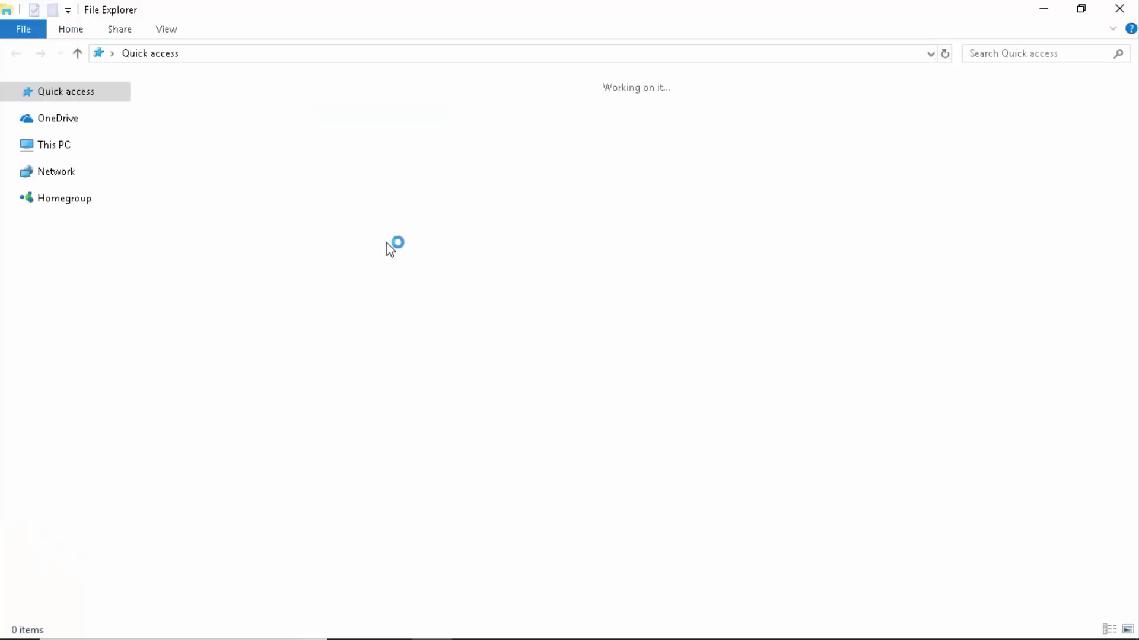
left_click(75, 187)
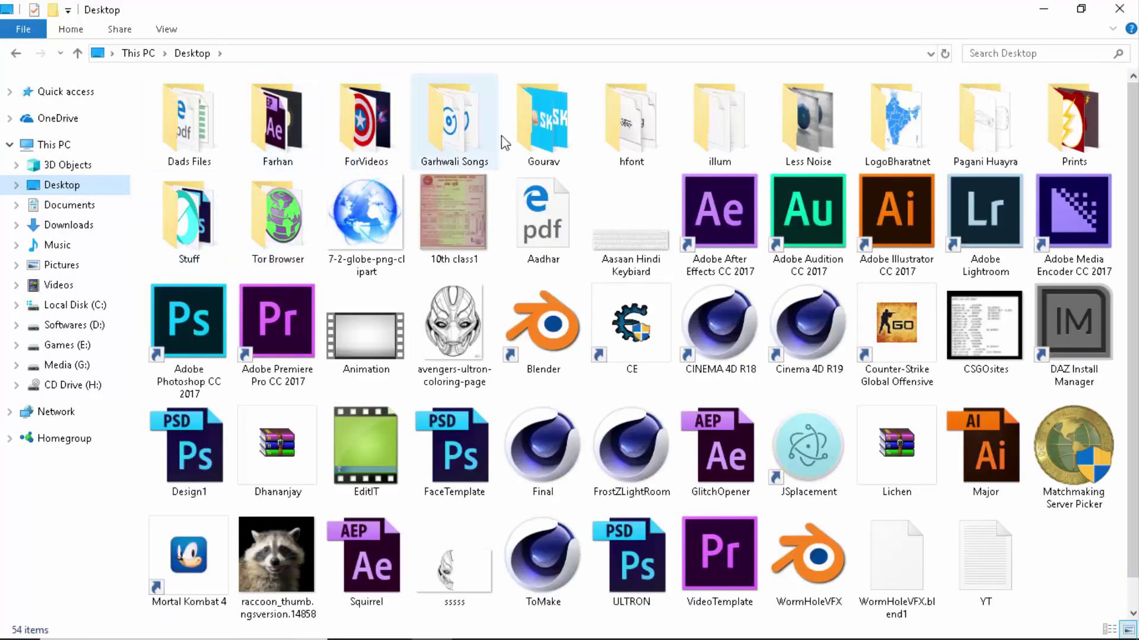
double_click(813, 128)
left_click_drag(277, 127, 956, 200)
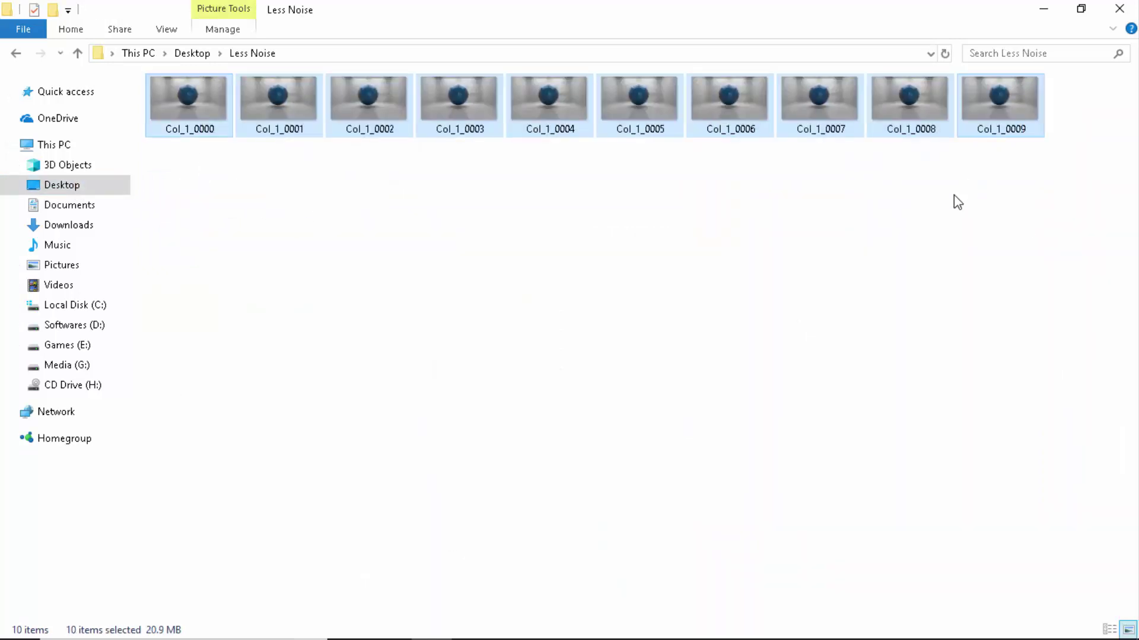
left_click(955, 201)
- Load all ten Col_1 images from Desktop > Less Noise as stacked layers, using Files as the source
left_click(1119, 7)
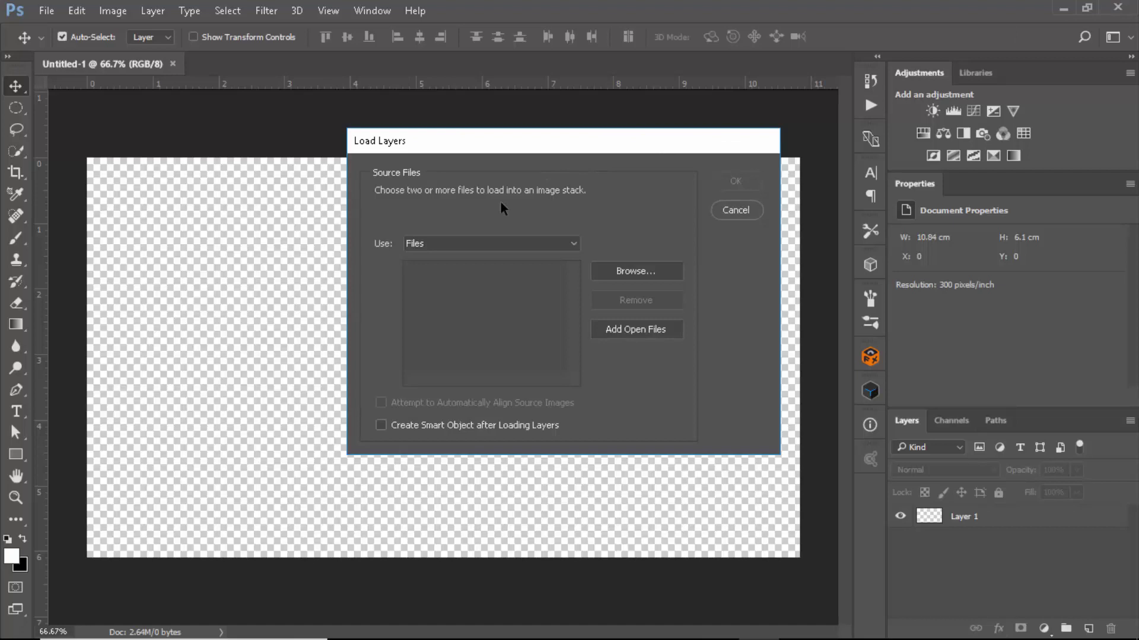
left_click(450, 249)
left_click(435, 261)
left_click(635, 274)
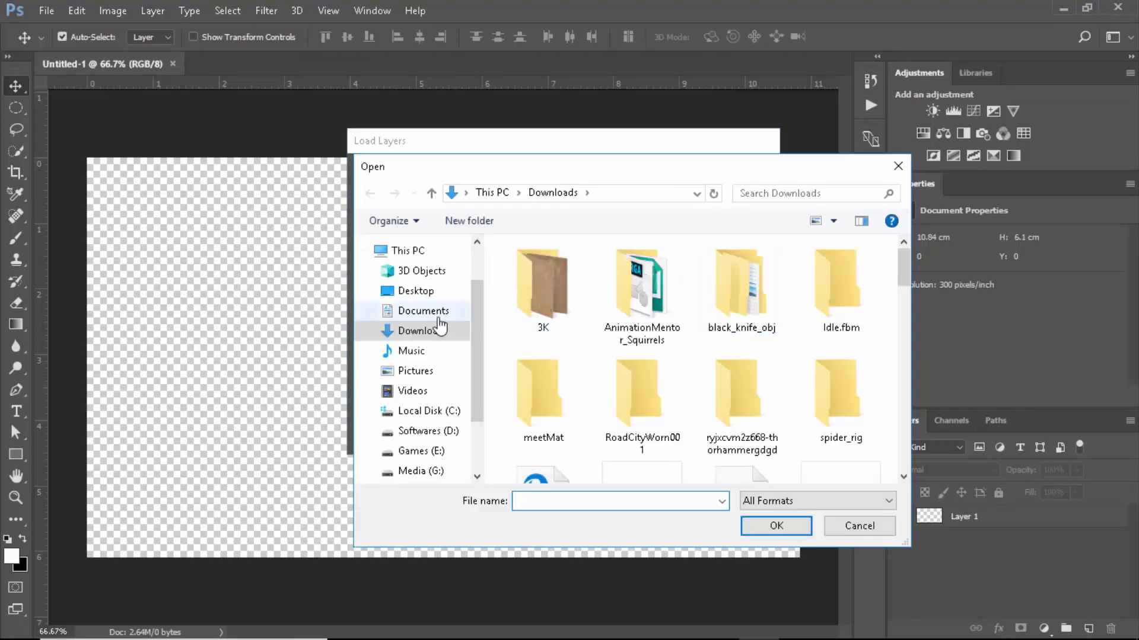
left_click(422, 291)
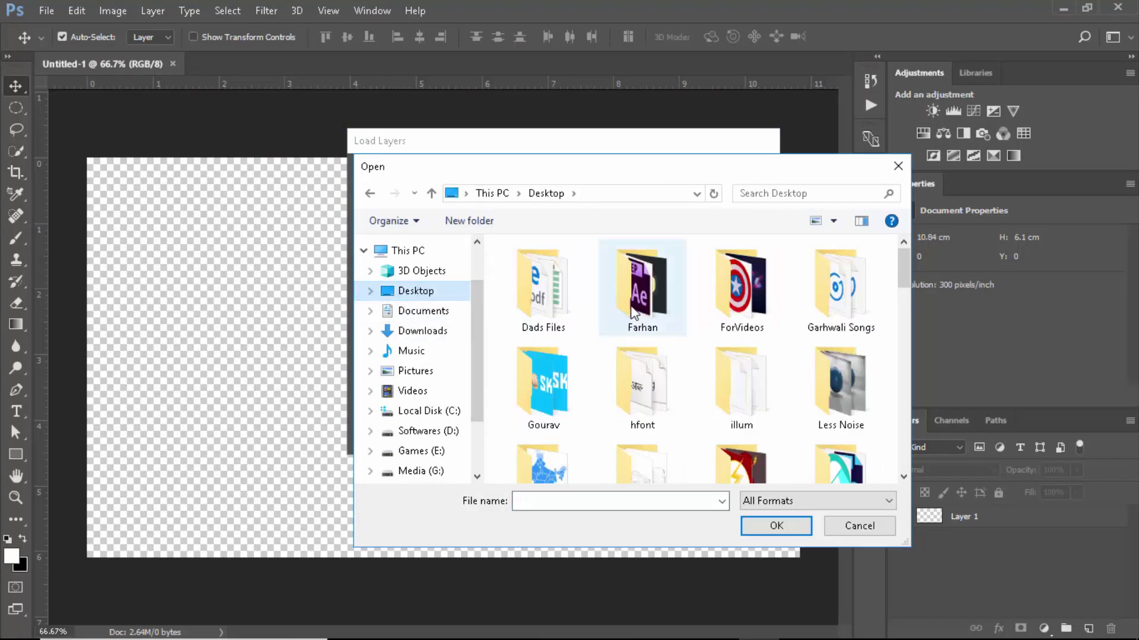
double_click(827, 391)
key("ctrl+a")
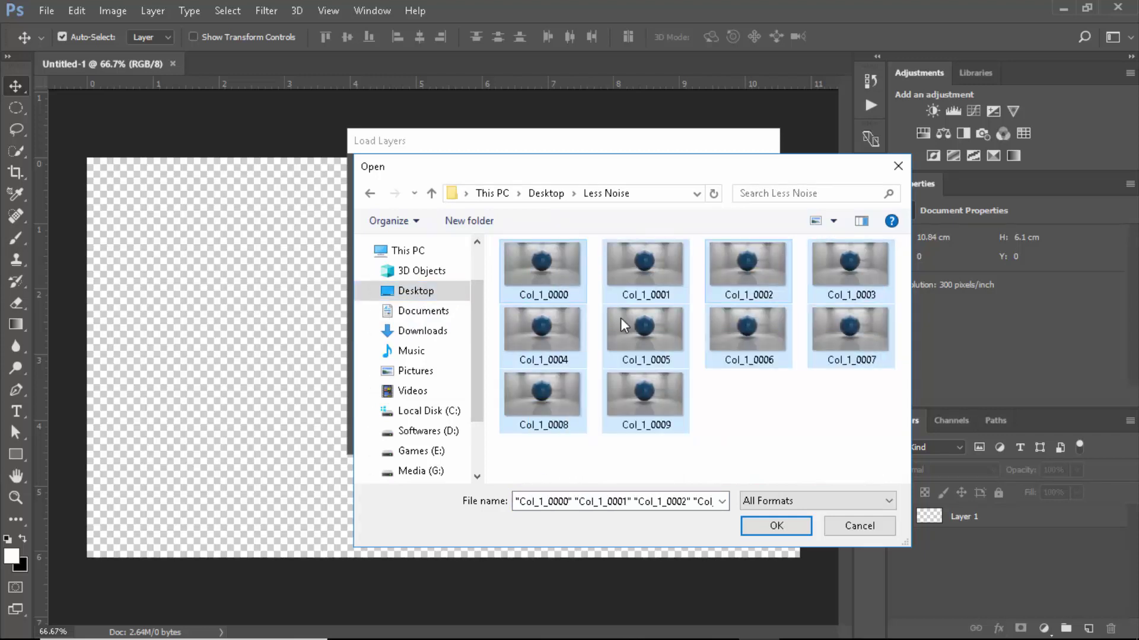
left_click(770, 526)
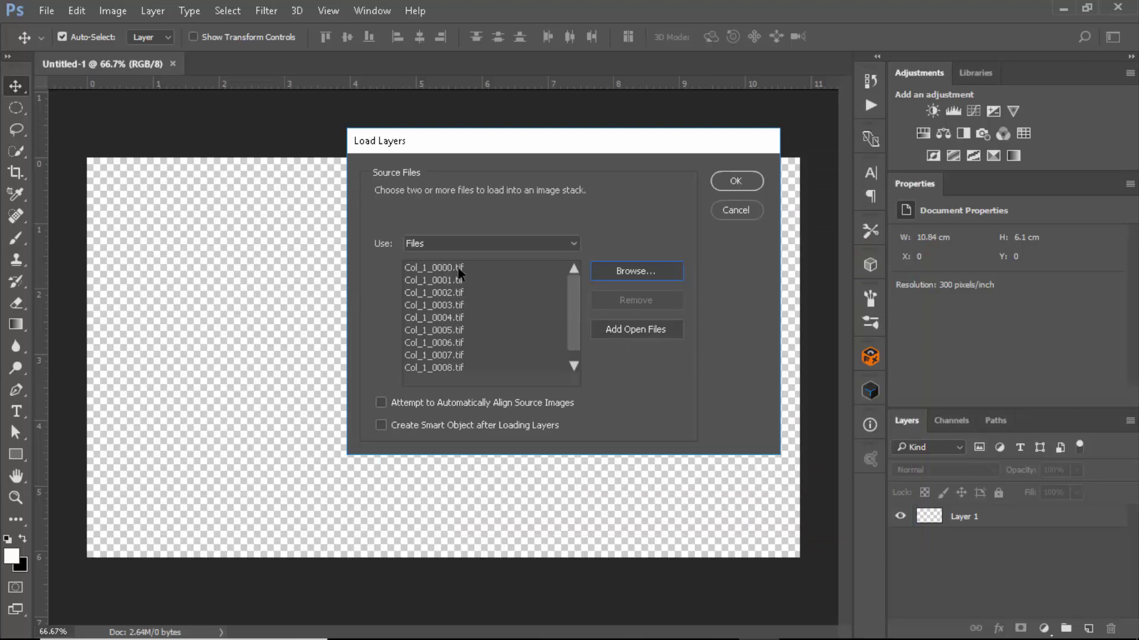
left_click(738, 188)
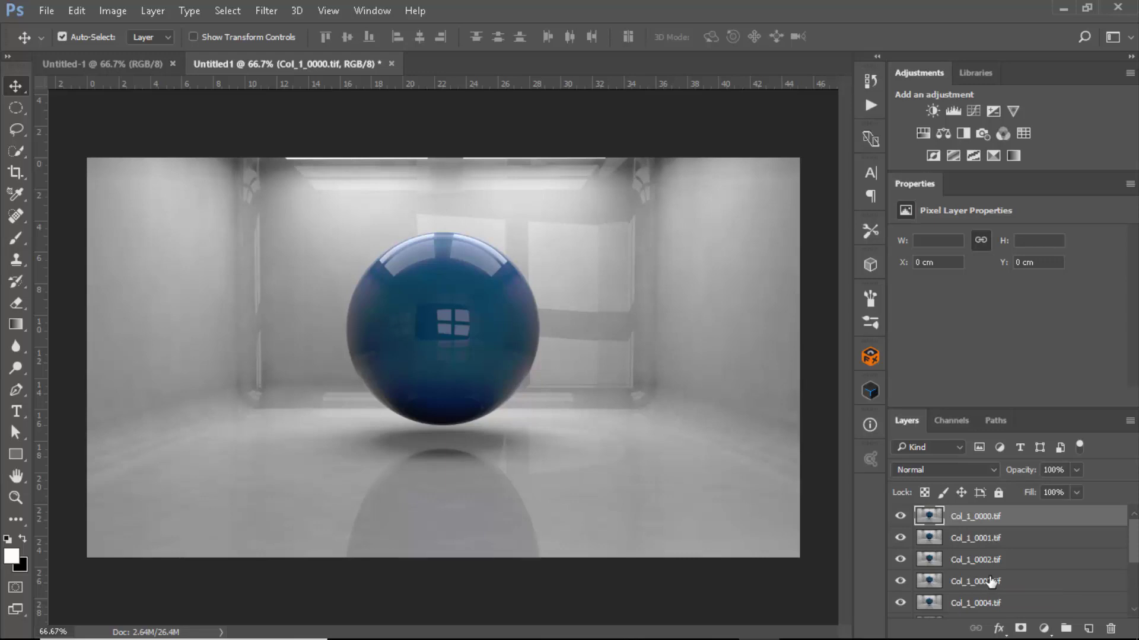
- Start a Screen Sketch, thin the pen to size 6, and undo the trial strokes
key("super+w")
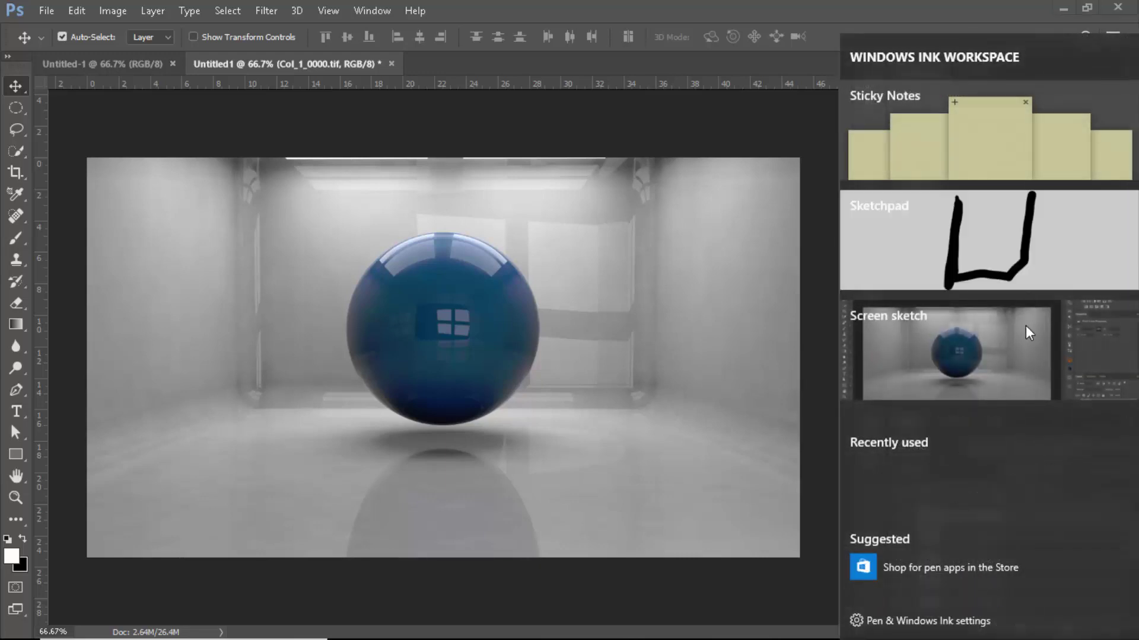
left_click(1028, 352)
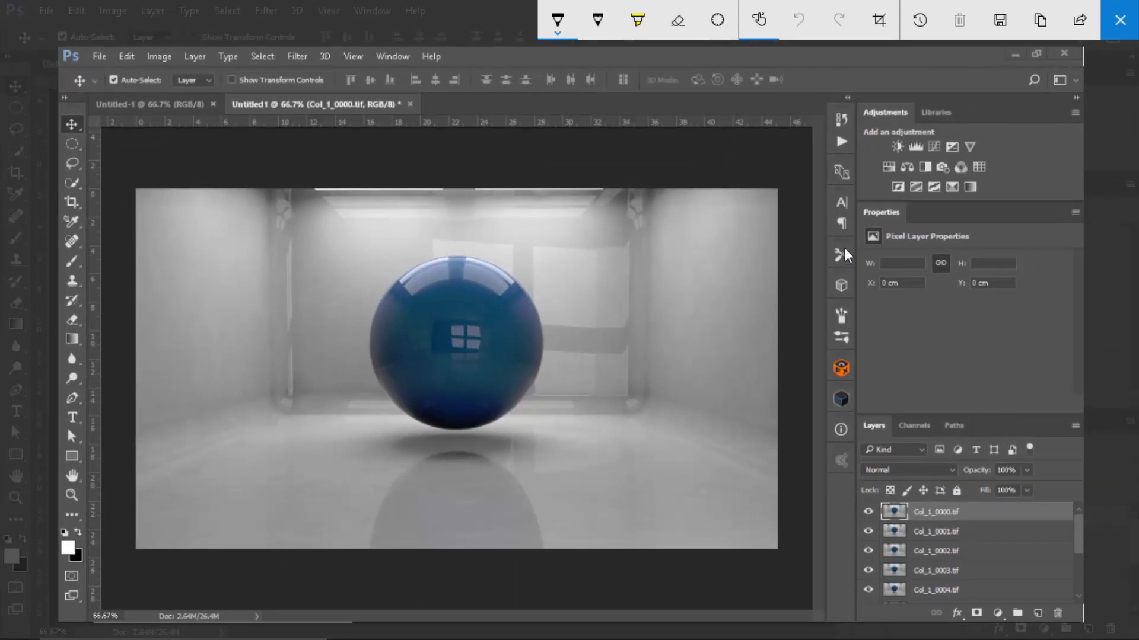
mouse_move(923, 511)
left_mouse_down()
mouse_move(925, 573)
mouse_move(949, 572)
left_mouse_up()
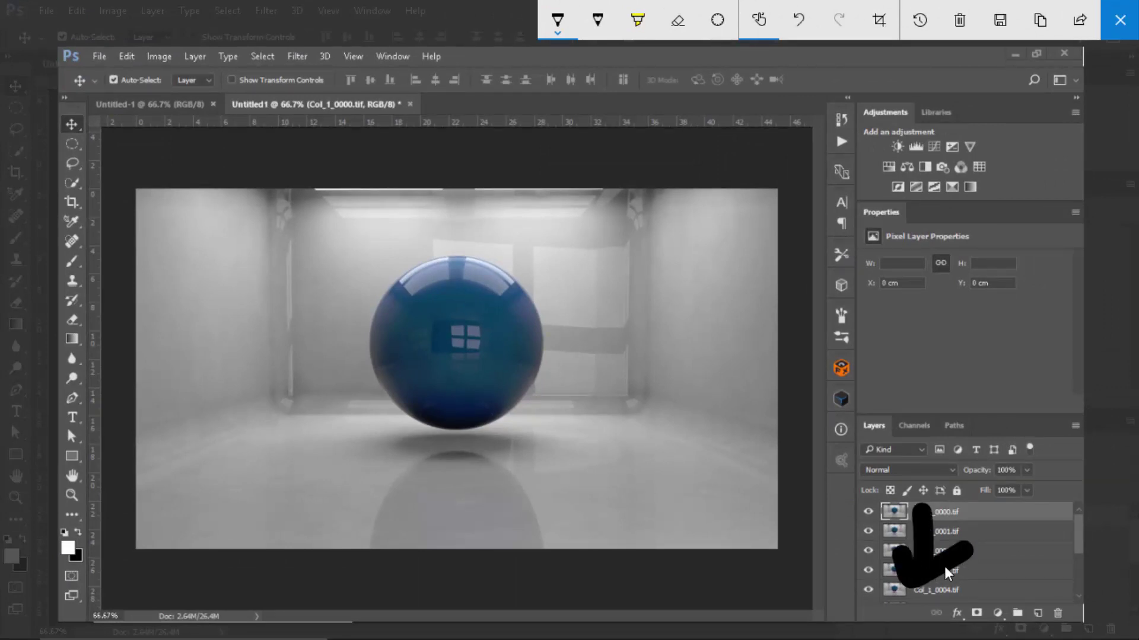
key("ctrl+z")
key("ctrl+z")
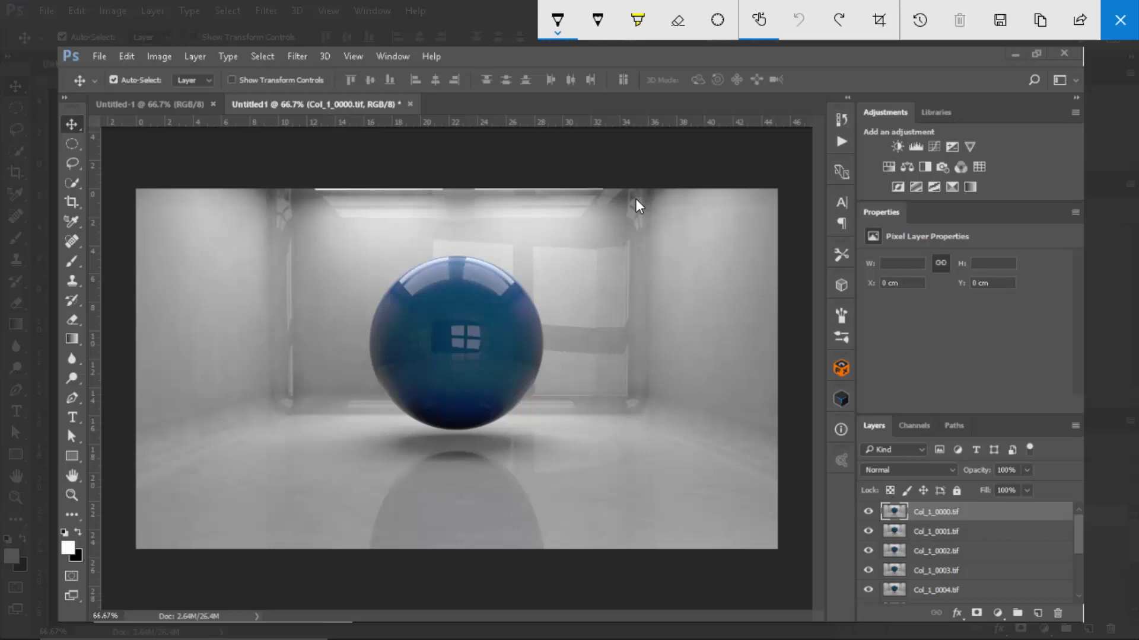
left_click(558, 27)
mouse_move(678, 394)
left_mouse_down()
mouse_move(635, 406)
mouse_move(491, 407)
left_mouse_up()
left_click(782, 326)
left_click_drag(943, 491, 928, 552)
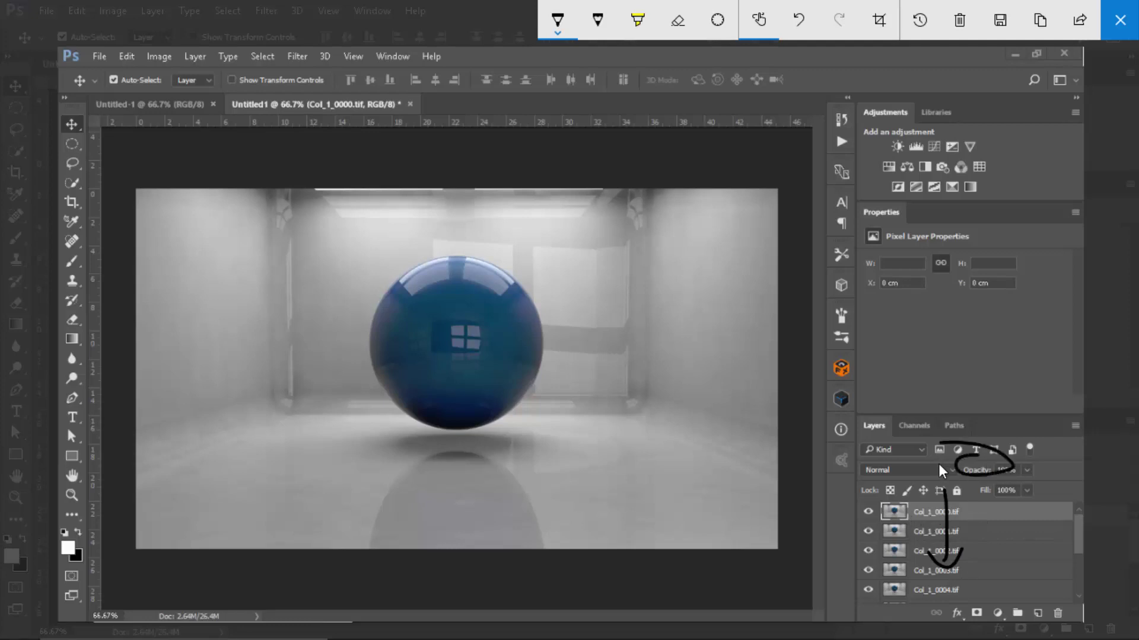
key("ctrl+z")
key("ctrl+z")
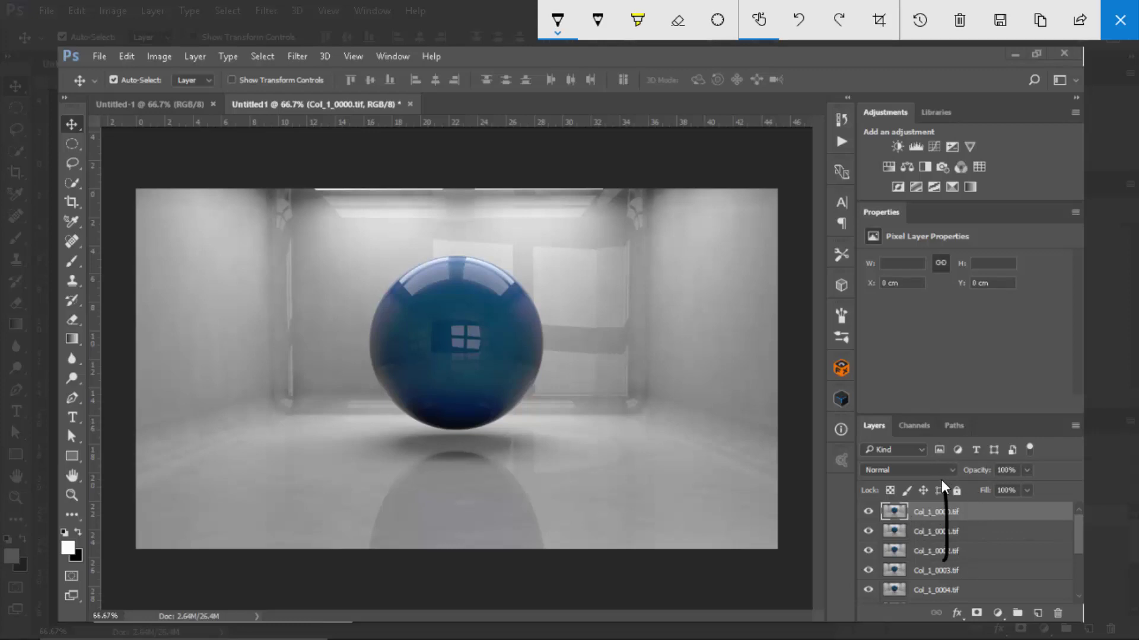
key("ctrl+z")
- Handwrite 100/2 = 50 over the sphere
mouse_move(326, 259)
left_mouse_down()
mouse_move(330, 289)
mouse_move(343, 279)
left_mouse_up()
mouse_move(363, 259)
left_mouse_down()
mouse_move(370, 279)
mouse_move(363, 259)
left_mouse_up()
left_click_drag(297, 312, 418, 276)
left_click_drag(354, 315, 373, 334)
left_click_drag(452, 274, 492, 278)
left_click_drag(544, 246, 542, 248)
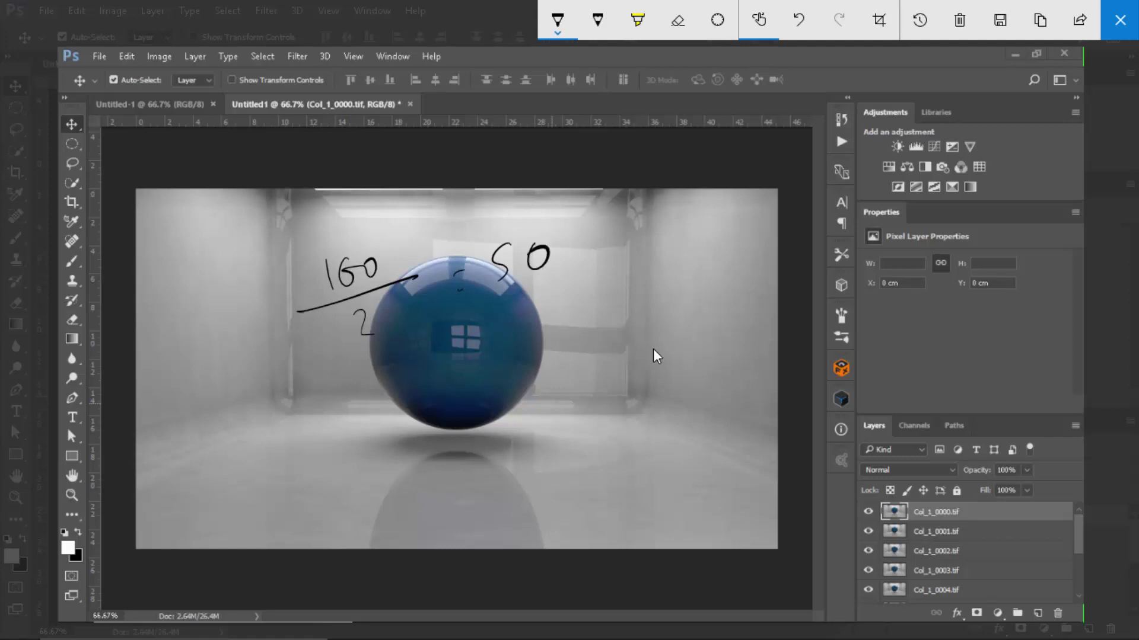
- Handwrite 100/3 = 33 beside the sphere
mouse_move(699, 323)
left_mouse_down()
mouse_move(698, 344)
mouse_move(738, 324)
mouse_move(711, 375)
mouse_move(736, 358)
left_mouse_up()
mouse_move(356, 312)
left_mouse_down()
mouse_move(367, 326)
mouse_move(356, 344)
left_mouse_up()
mouse_move(531, 301)
left_mouse_down()
mouse_move(542, 322)
mouse_move(563, 324)
left_mouse_up()
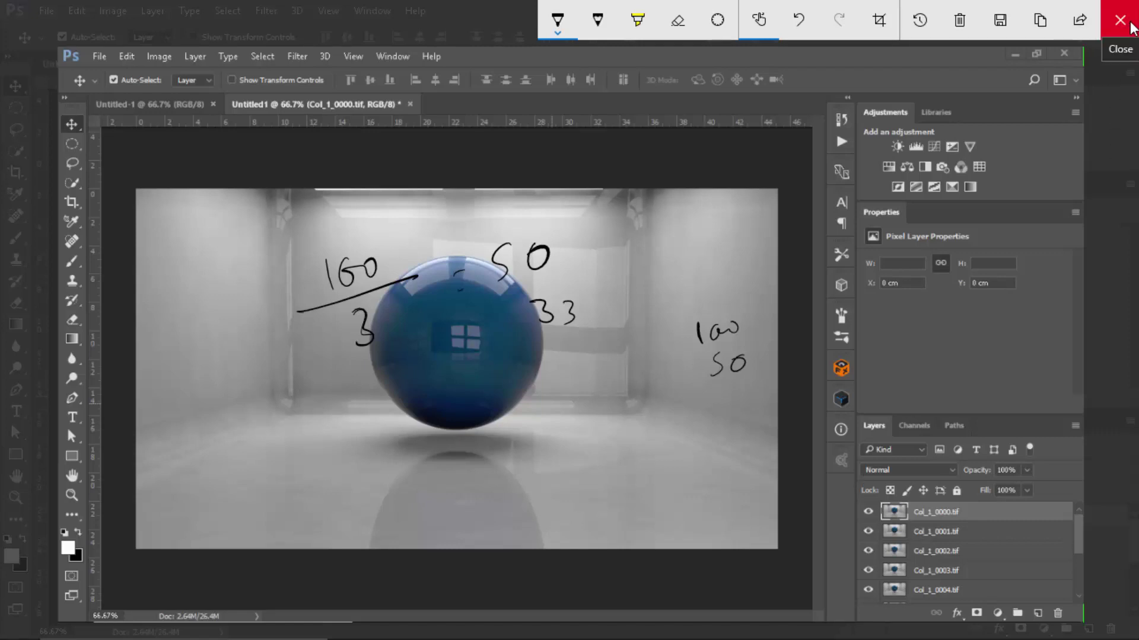
- Close the sketch and hide the upper render frame layers in the Layers panel
left_click(1119, 20)
scroll(907, 546, "down", 2)
scroll(907, 546, "up", 2)
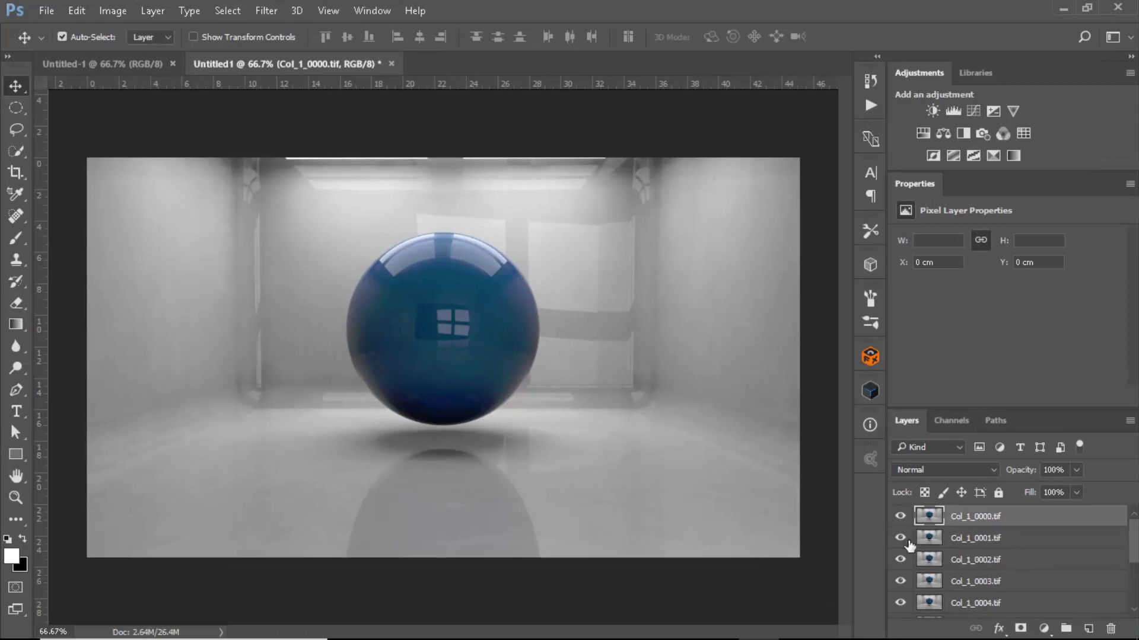
scroll(999, 531, "down", 3)
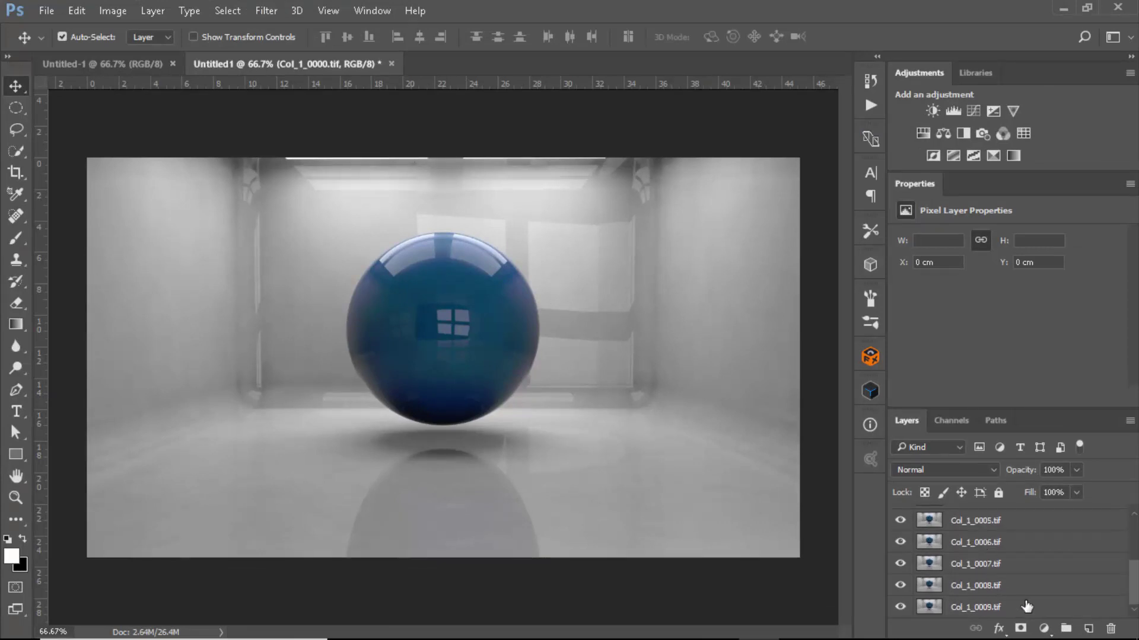
left_click(995, 608)
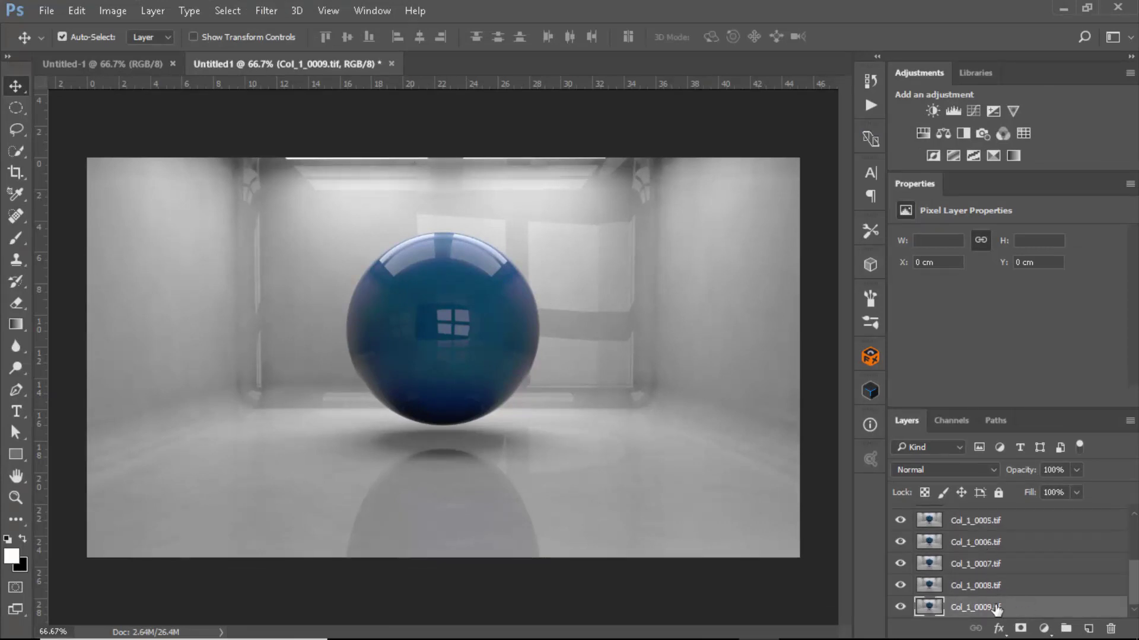
left_click(1061, 470)
left_click(1004, 564)
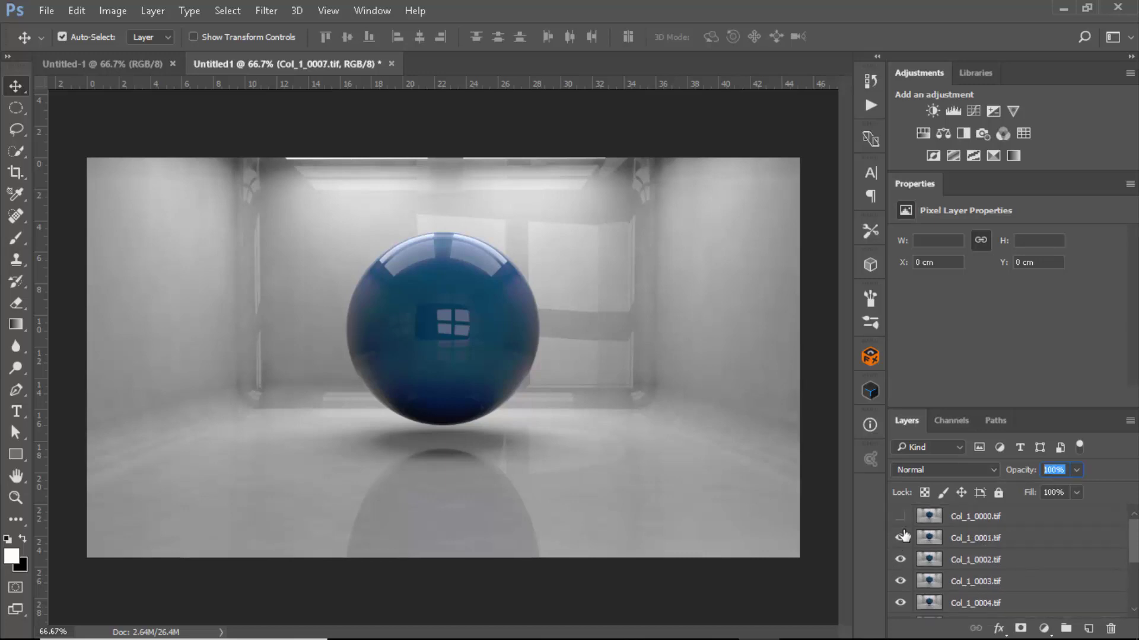
mouse_move(901, 607)
left_mouse_down()
mouse_move(904, 545)
mouse_move(903, 584)
left_mouse_up()
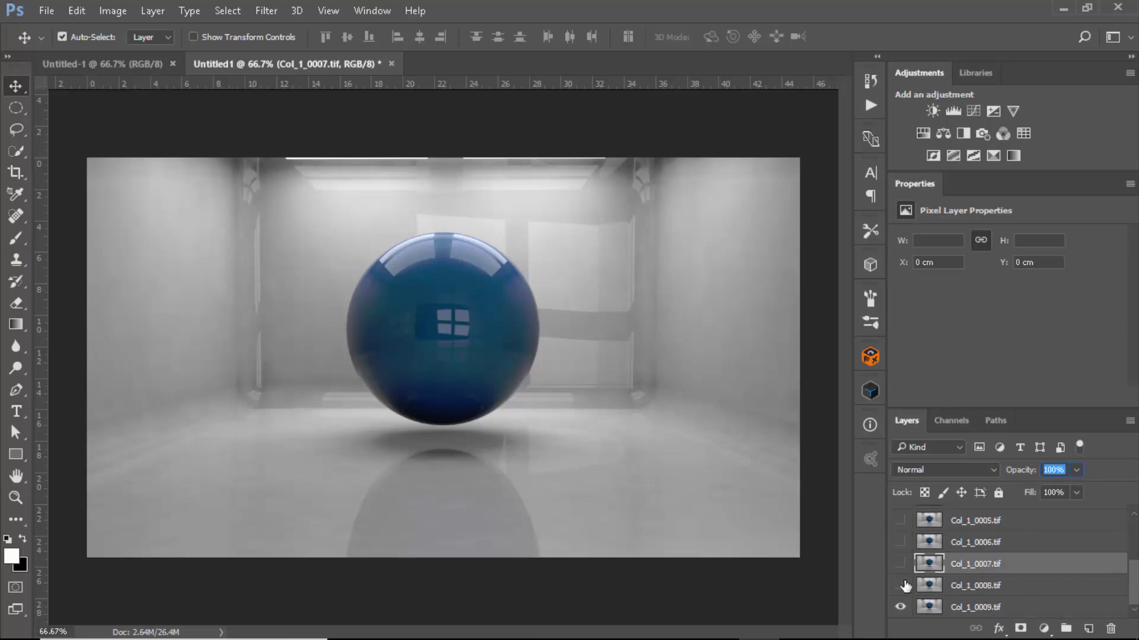
scroll(971, 563, "up", 3)
scroll(971, 563, "down", 3)
left_click(1014, 585)
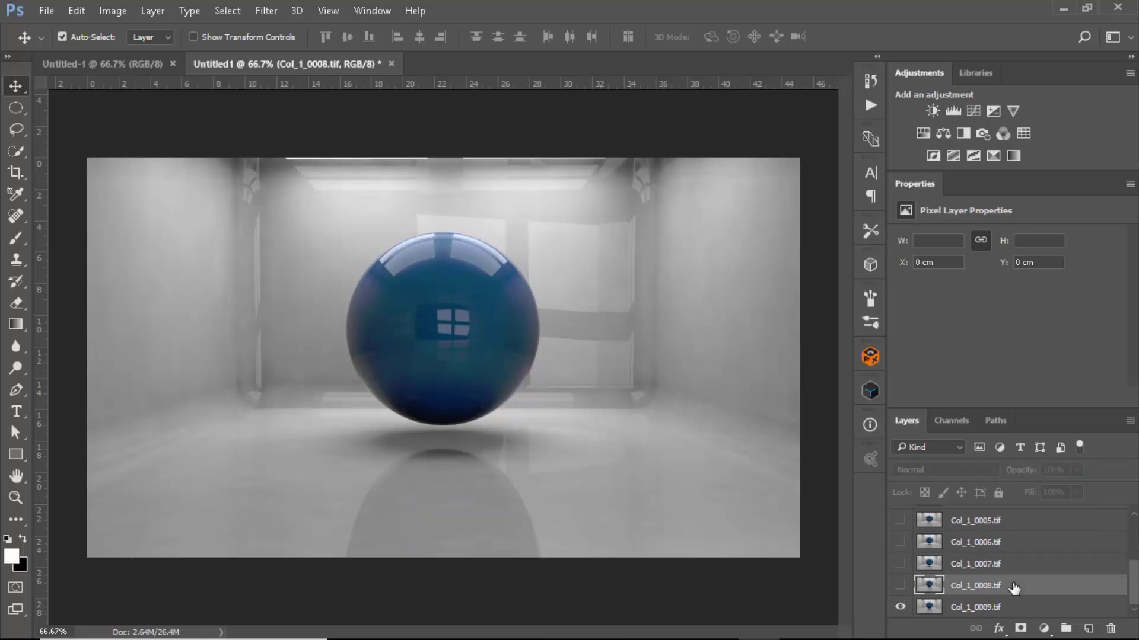
- Show Col_1_0008 at 50% opacity and Col_1_0007 at 33% opacity
left_click(900, 585)
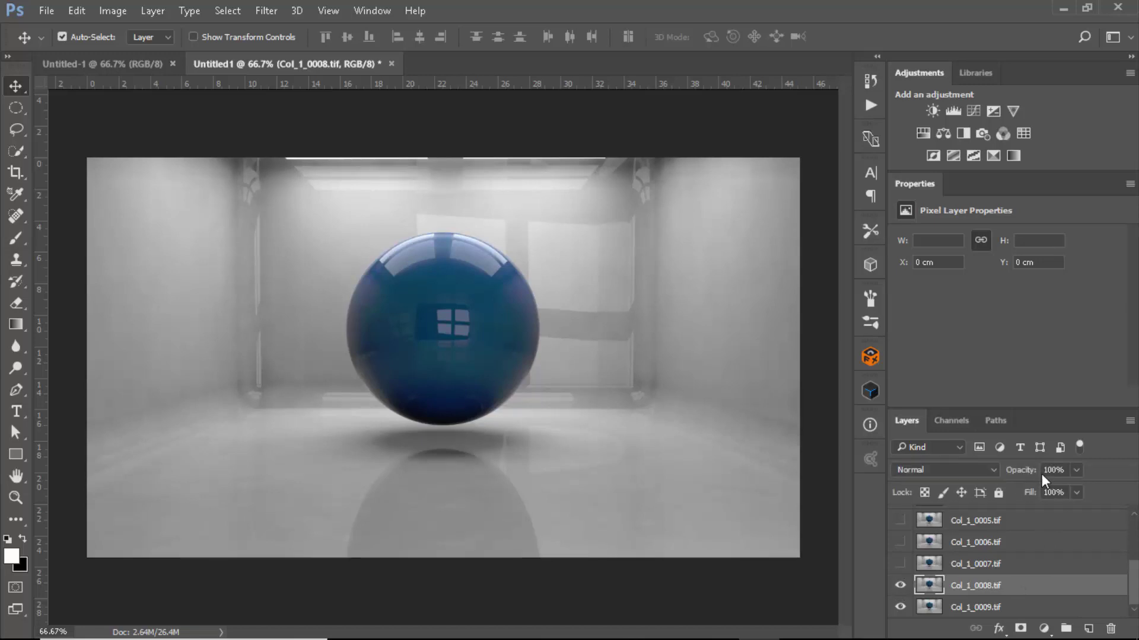
left_click(1047, 470)
type("50")
key("Return")
left_click(901, 563)
left_click(995, 563)
left_click(1058, 474)
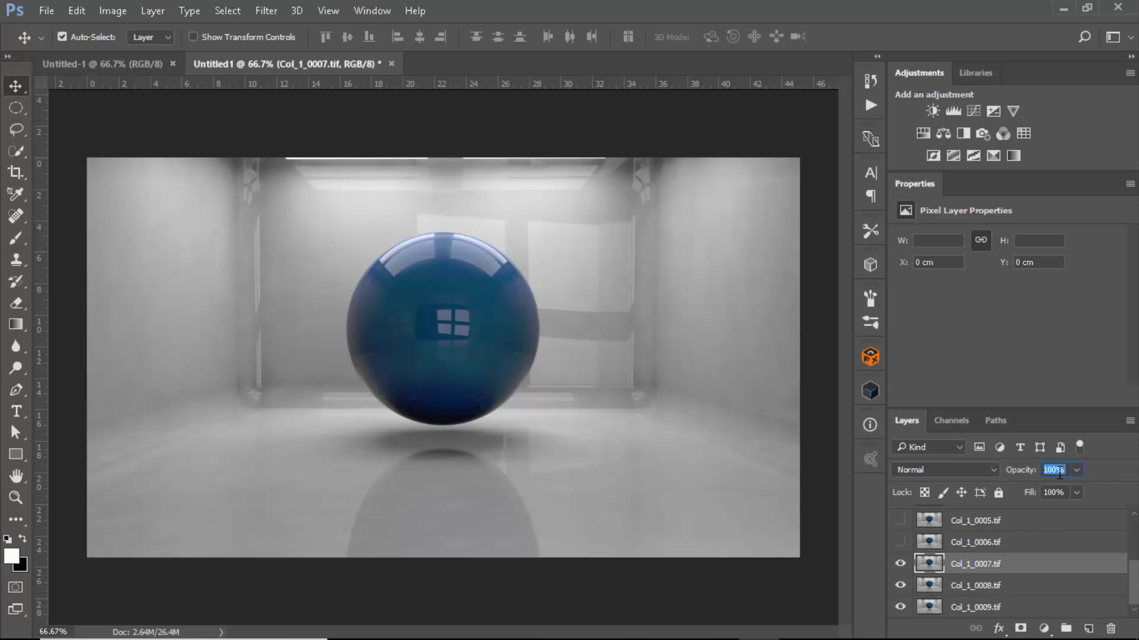
type("33")
- Make Col_1_0006 visible and show Col_1_0005 at 20% opacity
left_click(919, 542)
left_click(901, 542)
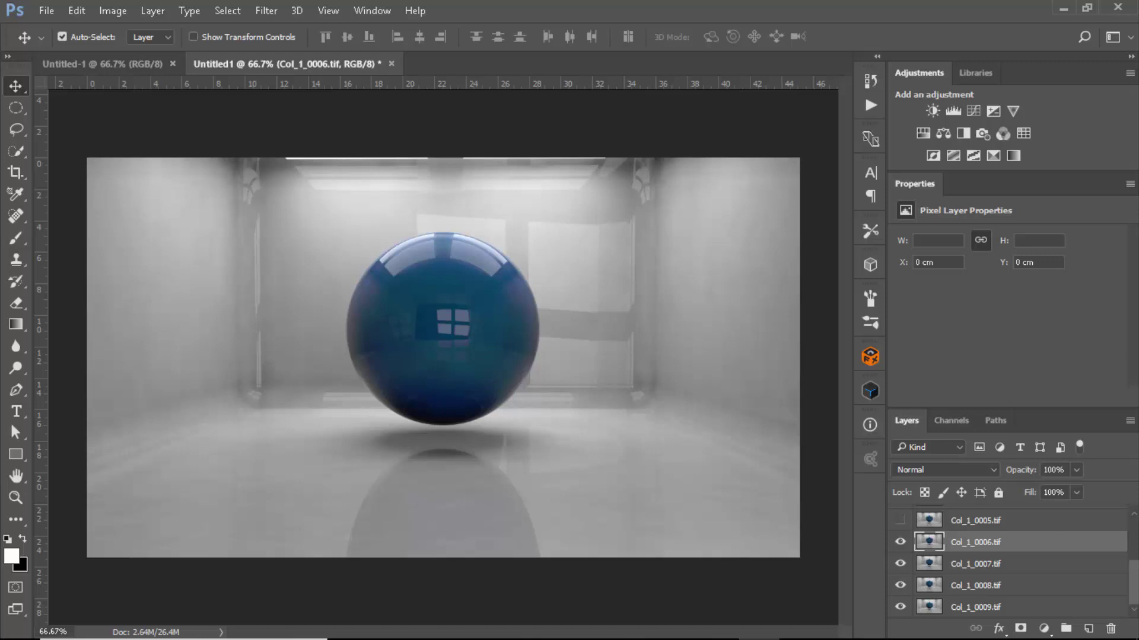
left_click(1062, 472)
left_click(994, 523)
left_click(900, 524)
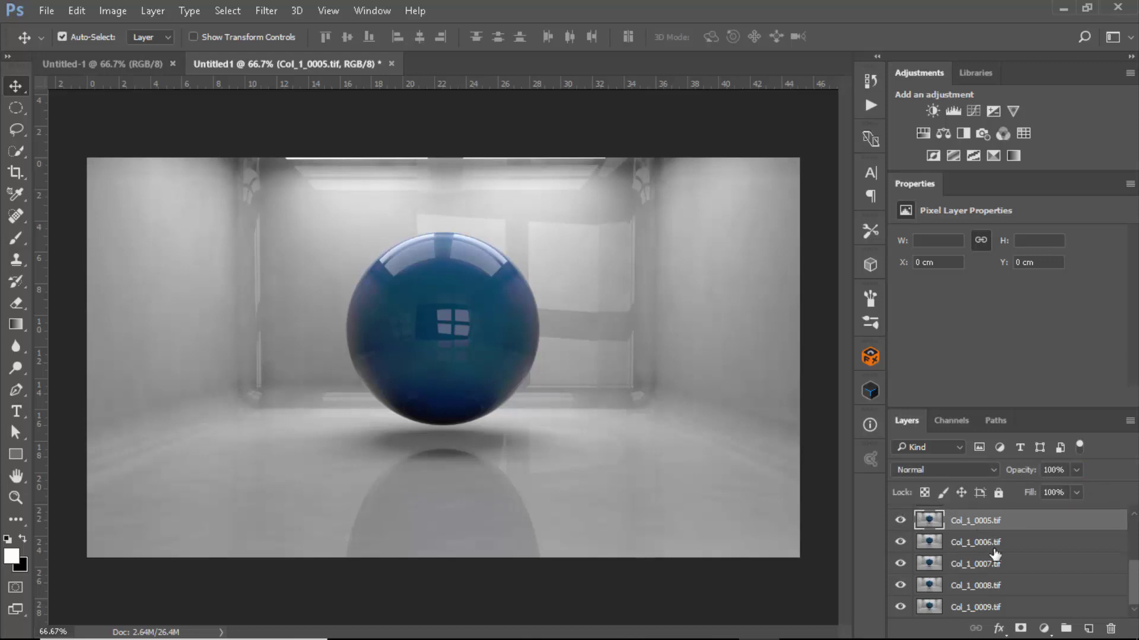
left_click(1055, 470)
type("20")
key("Return")
- Show Col_1_0004 at 17% opacity
scroll(928, 549, "up", 1)
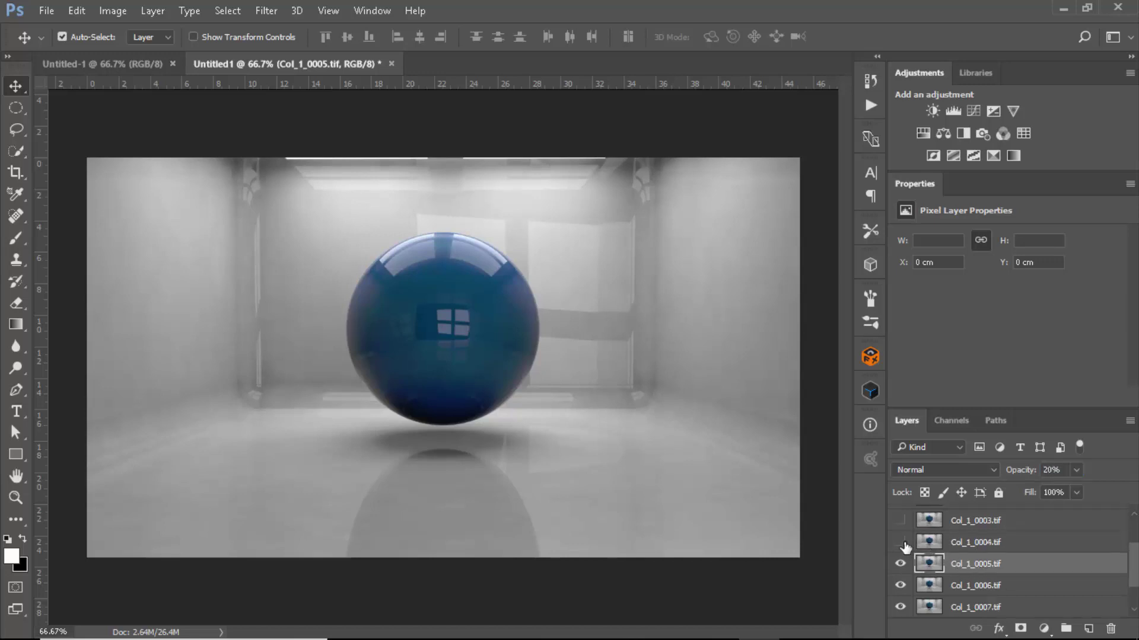
left_click(900, 542)
left_click(979, 542)
left_click(1055, 470)
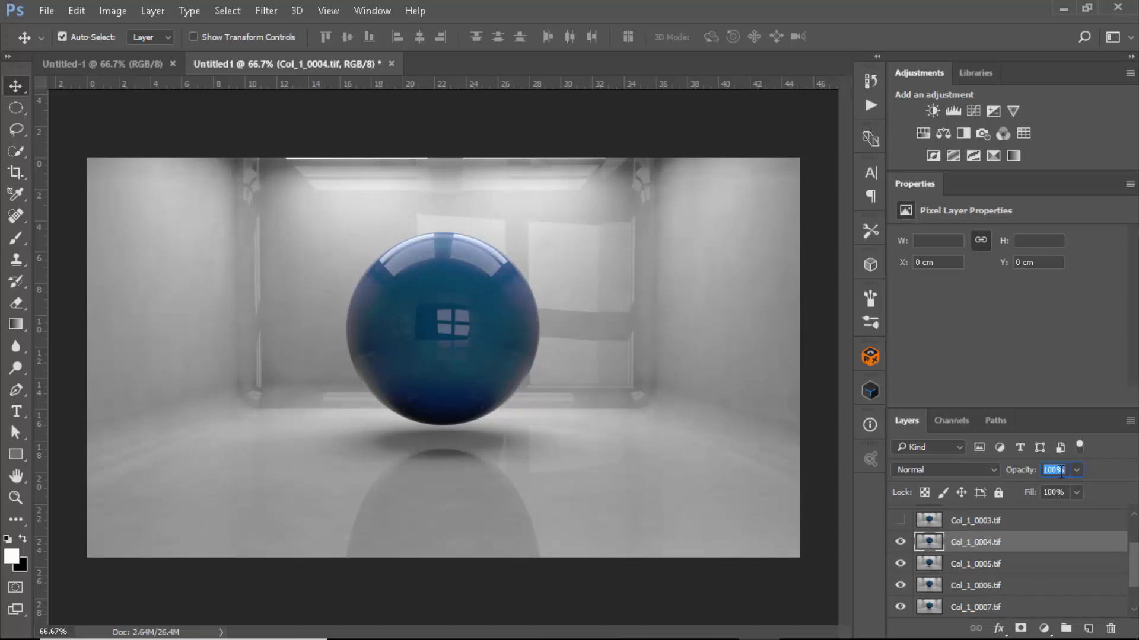
type("17")
key("Return")
- Show Col_1_0003 at 14% opacity and select Col_1_0002
scroll(996, 558, "up", 1)
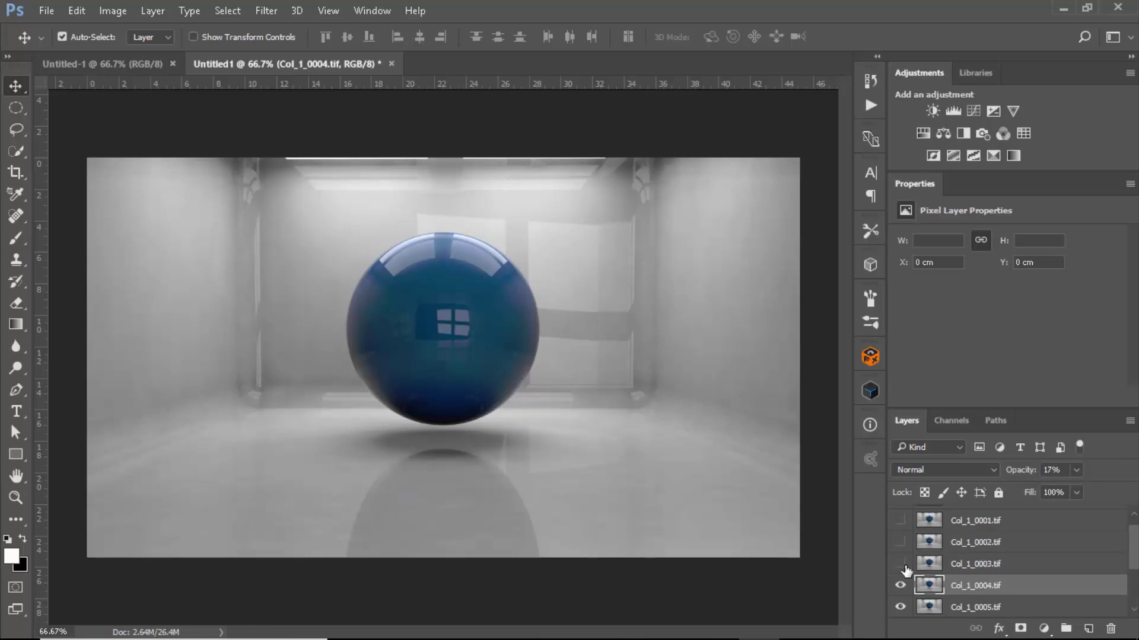
left_click(899, 564)
left_click(979, 564)
left_click(1056, 471)
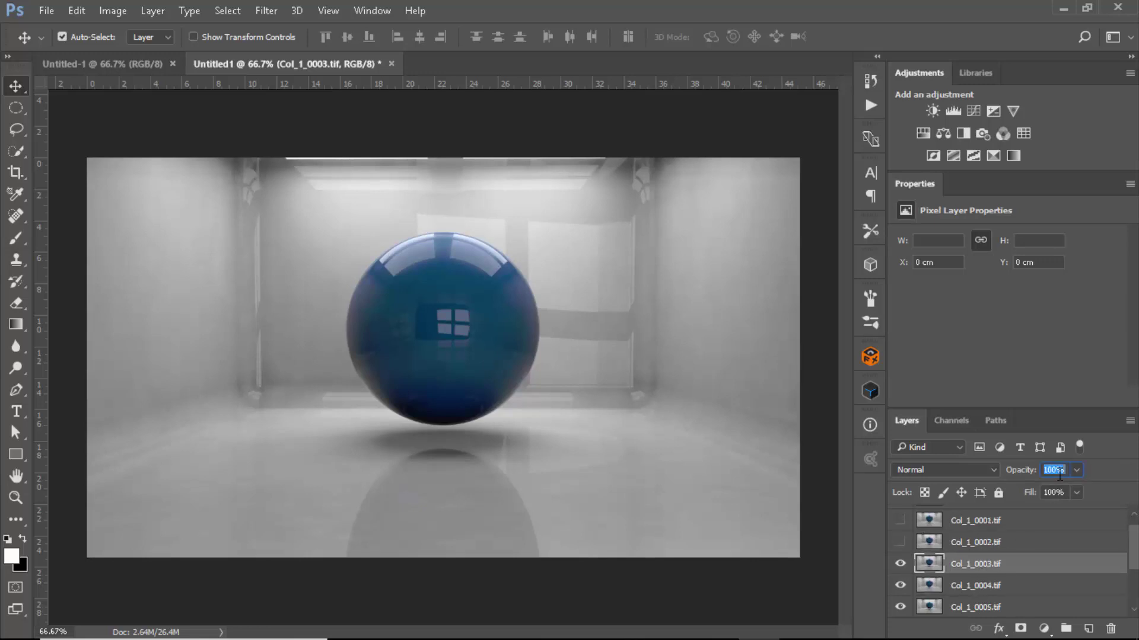
type("14")
key("Return")
left_click(965, 542)
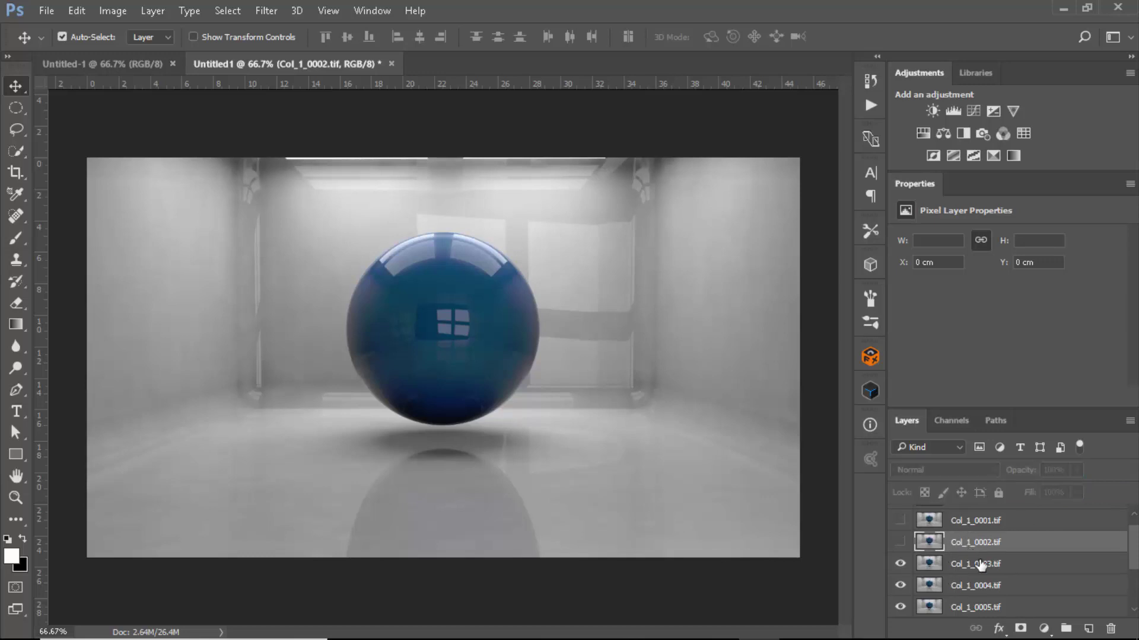
scroll(979, 560, "up", 1)
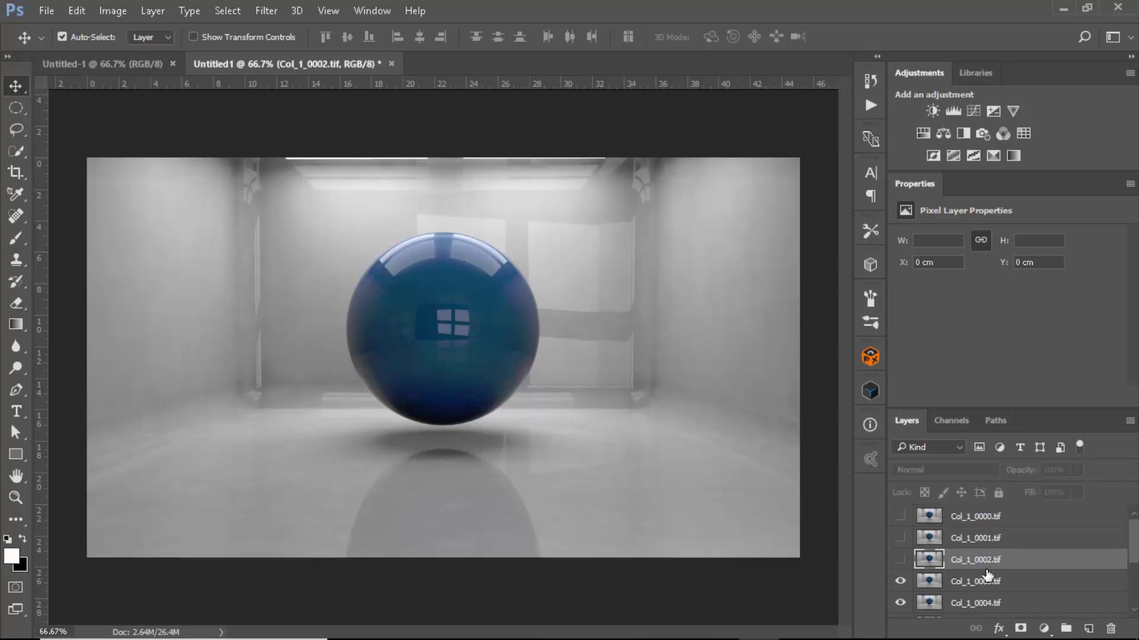
key("super+w")
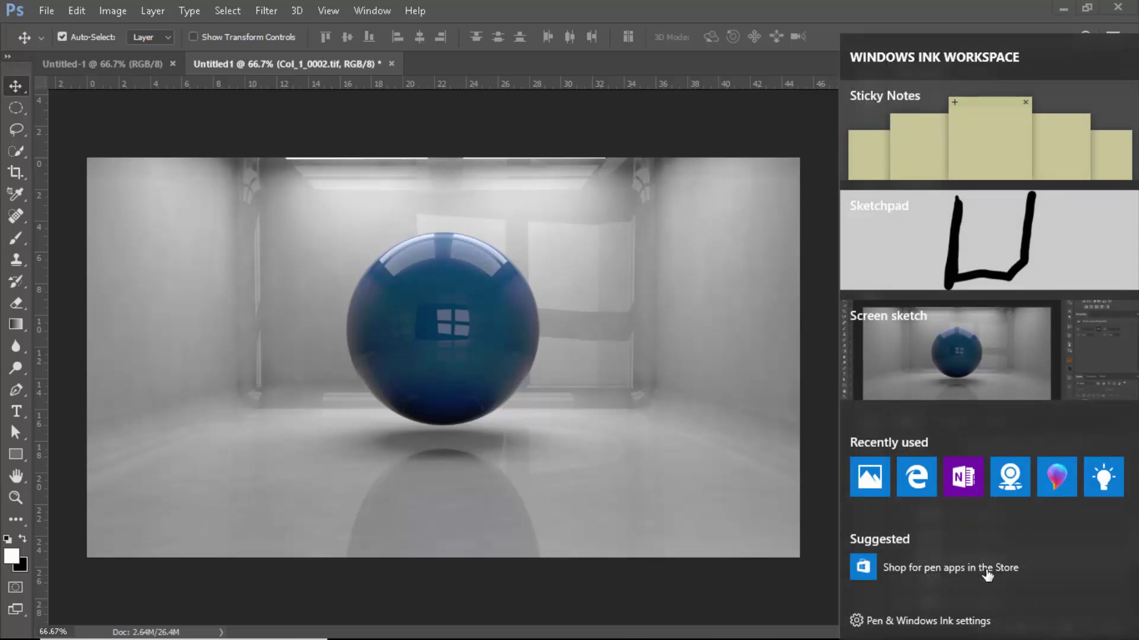
- Handwrite 100/8 = 12.5 ≈ 13 on a screen sketch, then make Col_1_0002 visible
key("Return")
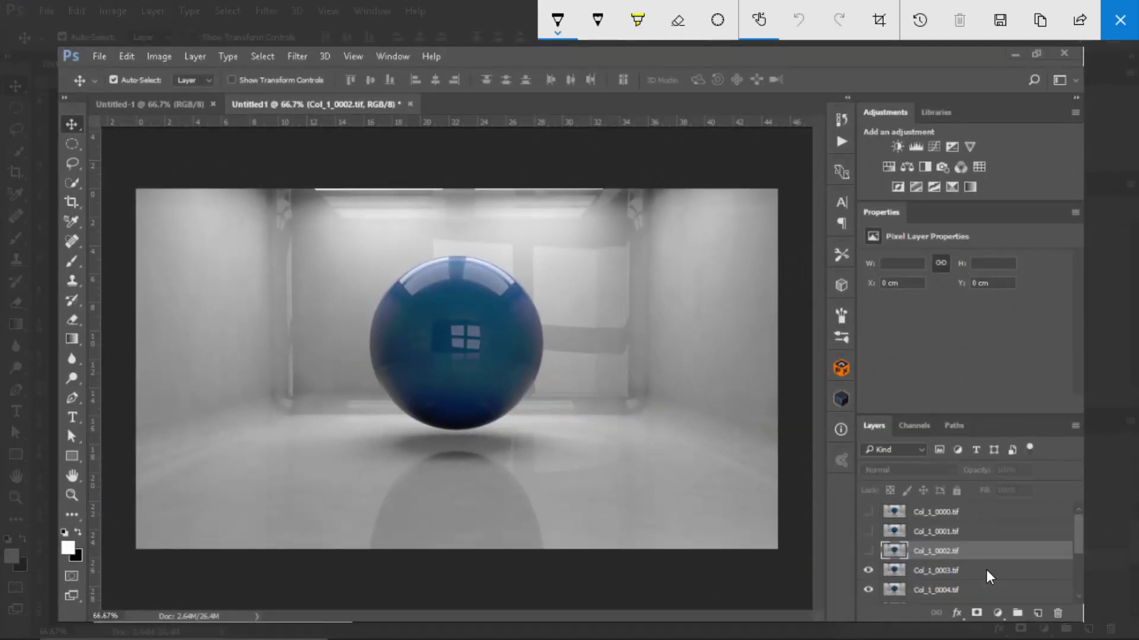
left_click_drag(413, 257, 426, 280)
mouse_move(436, 257)
left_mouse_down()
mouse_move(446, 240)
mouse_move(467, 243)
mouse_move(417, 299)
mouse_move(452, 310)
left_mouse_up()
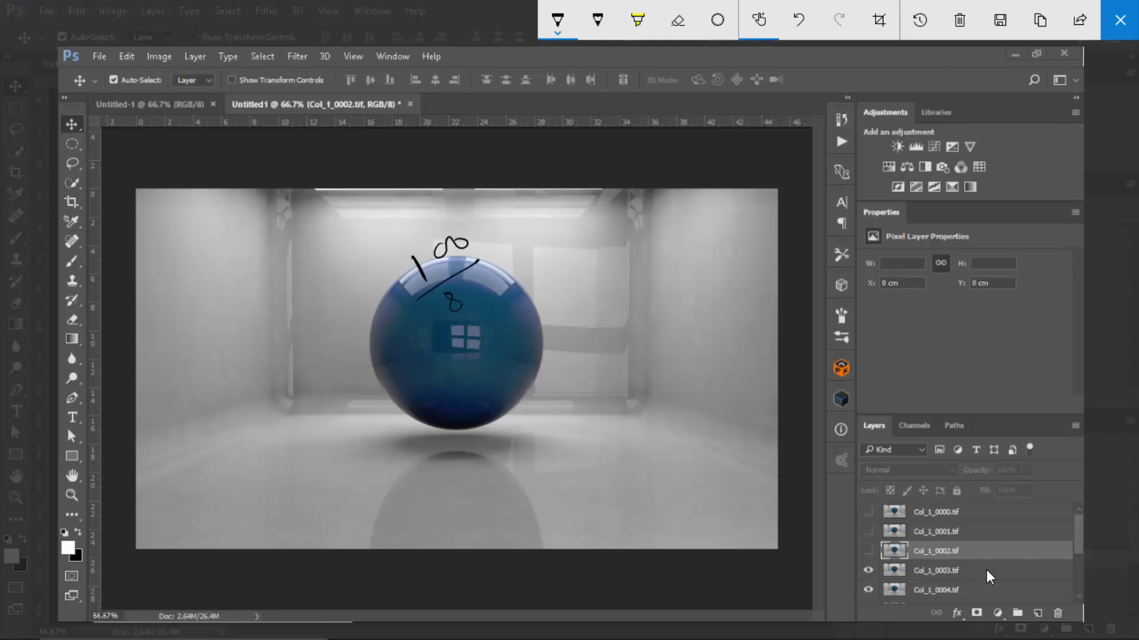
left_click_drag(509, 243, 520, 236)
mouse_move(511, 252)
left_mouse_down()
mouse_move(587, 226)
mouse_move(587, 249)
mouse_move(608, 249)
left_mouse_up()
left_click(573, 227)
left_click_drag(615, 231, 616, 250)
mouse_move(647, 172)
left_mouse_down()
mouse_move(580, 213)
mouse_move(591, 196)
mouse_move(587, 211)
left_mouse_up()
left_click_drag(542, 245, 575, 241)
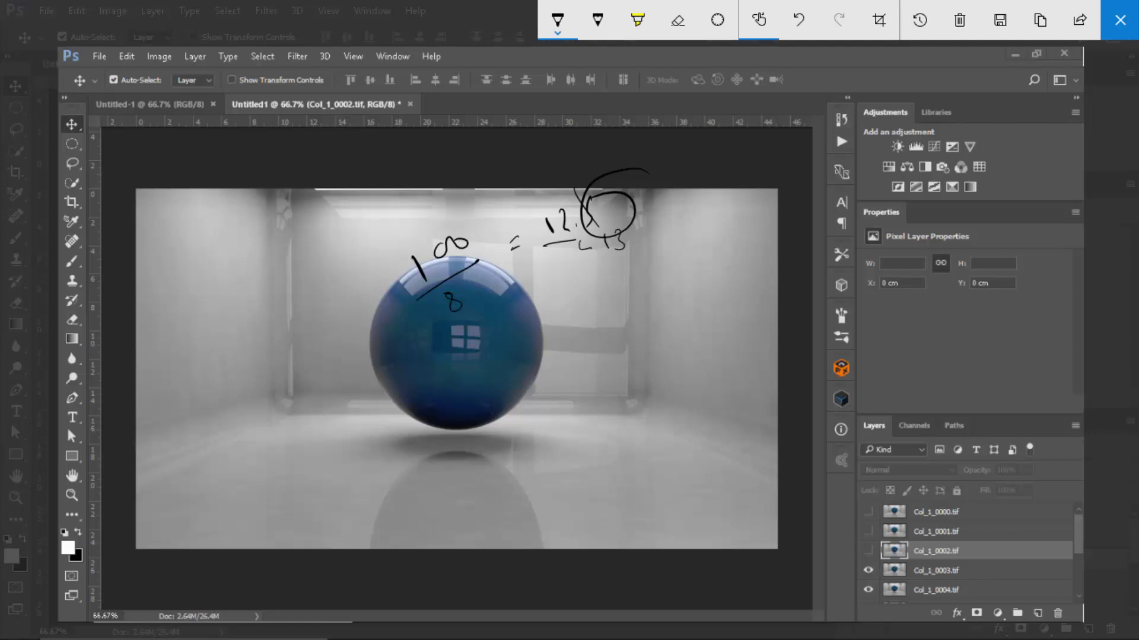
left_click(1120, 19)
left_click(900, 560)
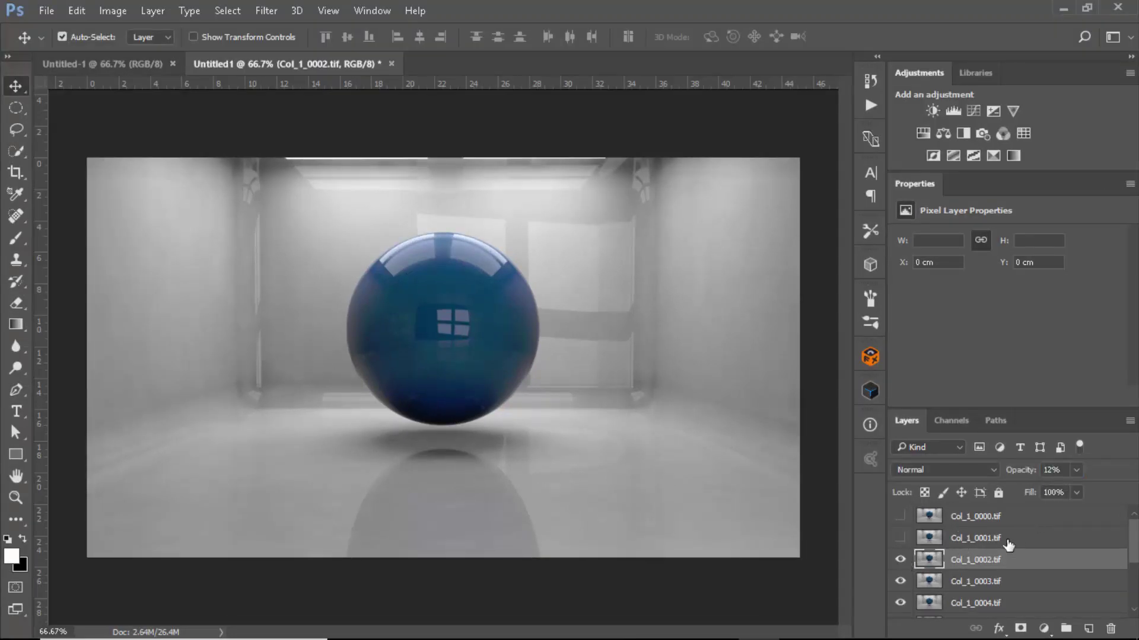
- Set the Col_1_0001 layer to 11% opacity
left_click(1008, 540)
left_click(900, 538)
left_click(1066, 474)
type("1")
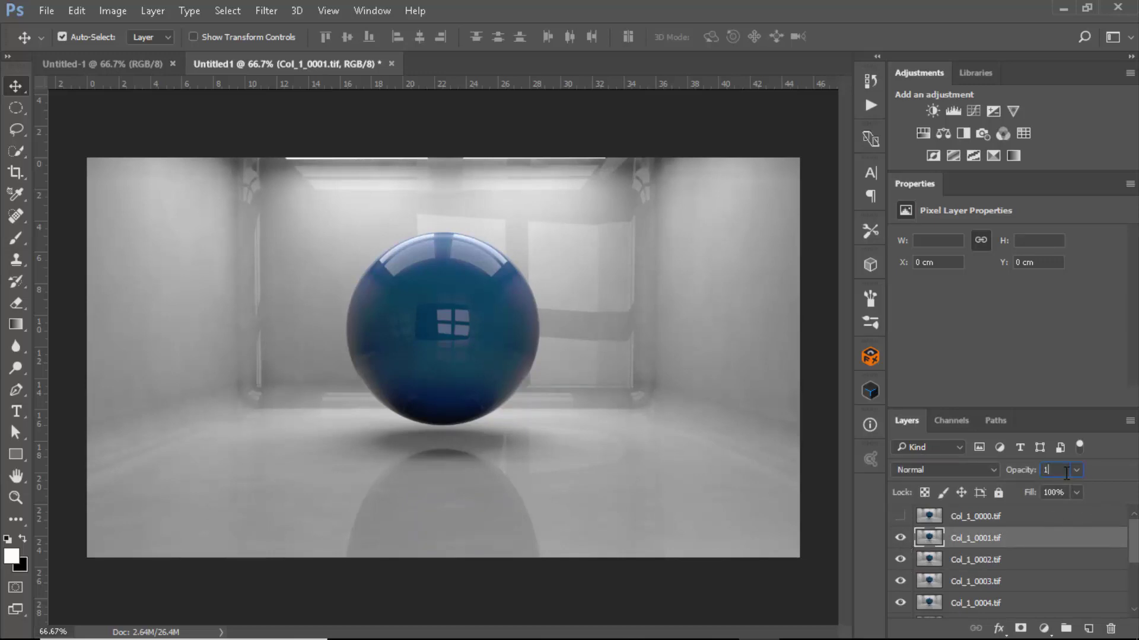
type("1")
key("Return")
- Make Col_1_0000 visible and check the opacities of Col_1_0000 and Col_1_0002
left_click(900, 516)
left_click(981, 520)
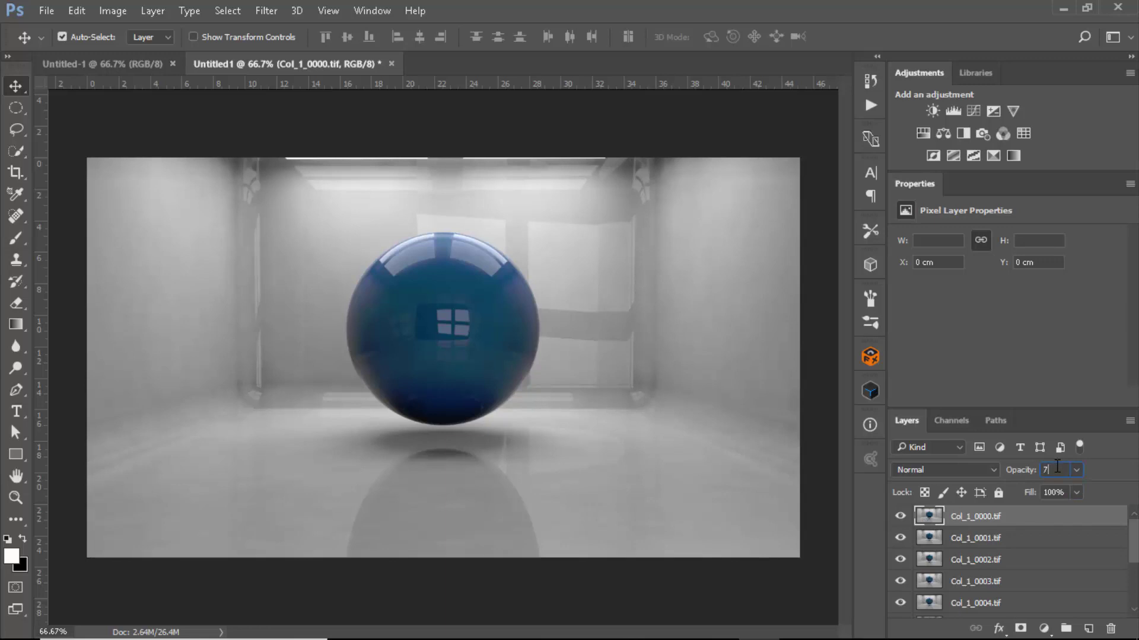
left_click(1006, 557)
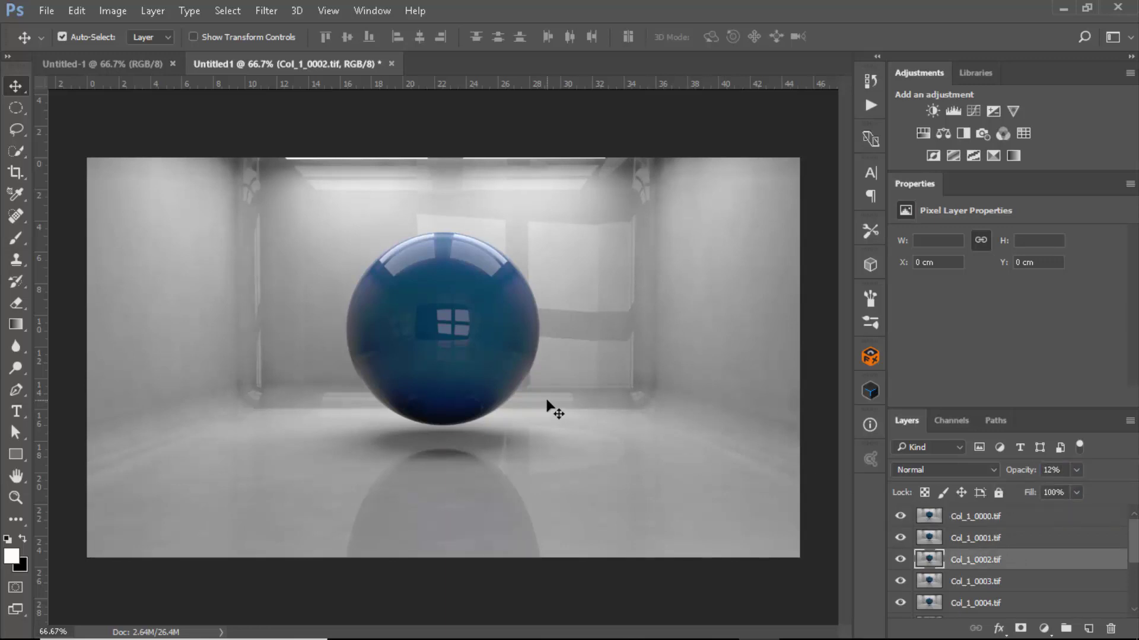
left_click(1002, 521)
scroll(1005, 529, "down", 5)
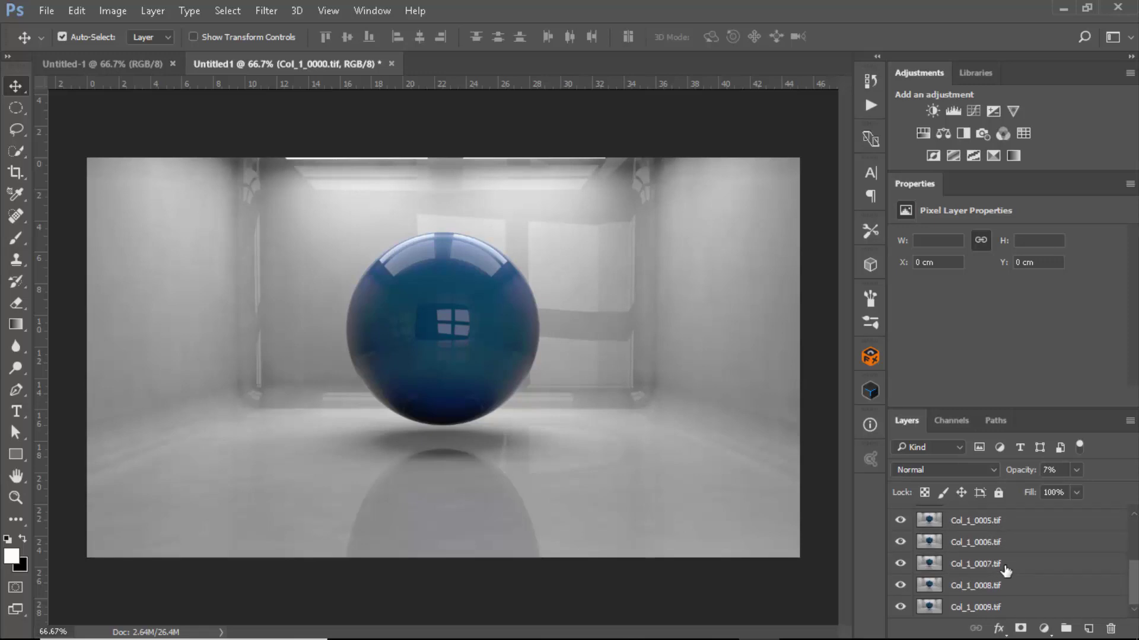
- Group the render layers Col_1_0000 through Col_1_0008 into a new group
left_click(1008, 585, "shift")
key("ctrl+g")
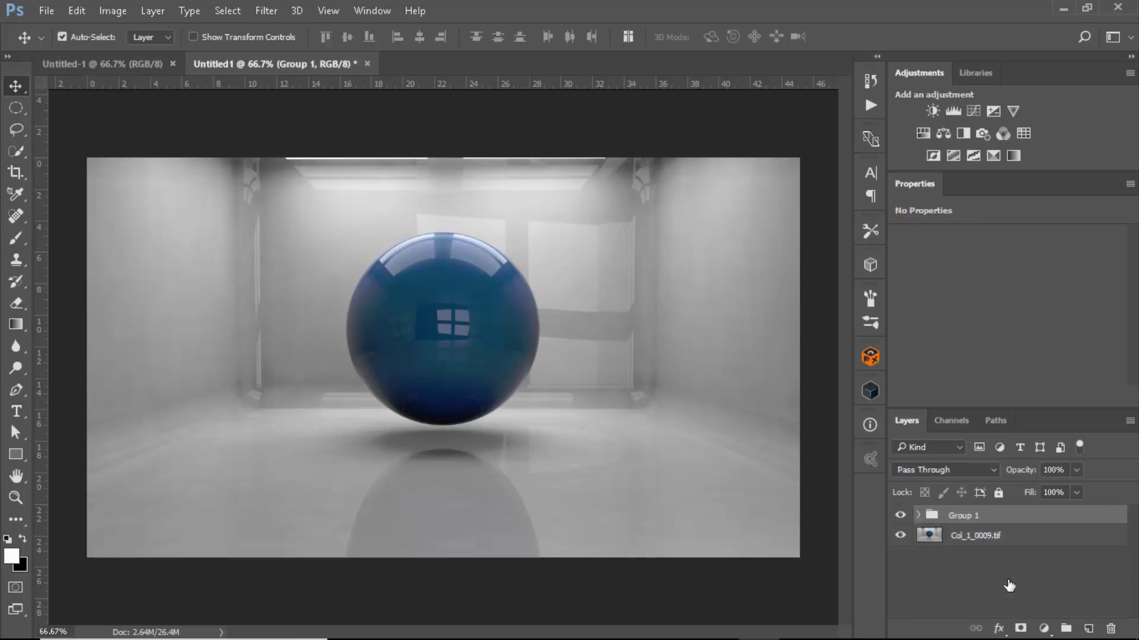
left_click(1008, 586)
- Zoom to 200% beside the sphere and rename Group 1 to 'Noise'
key("z")
left_click_drag(564, 287, 656, 274)
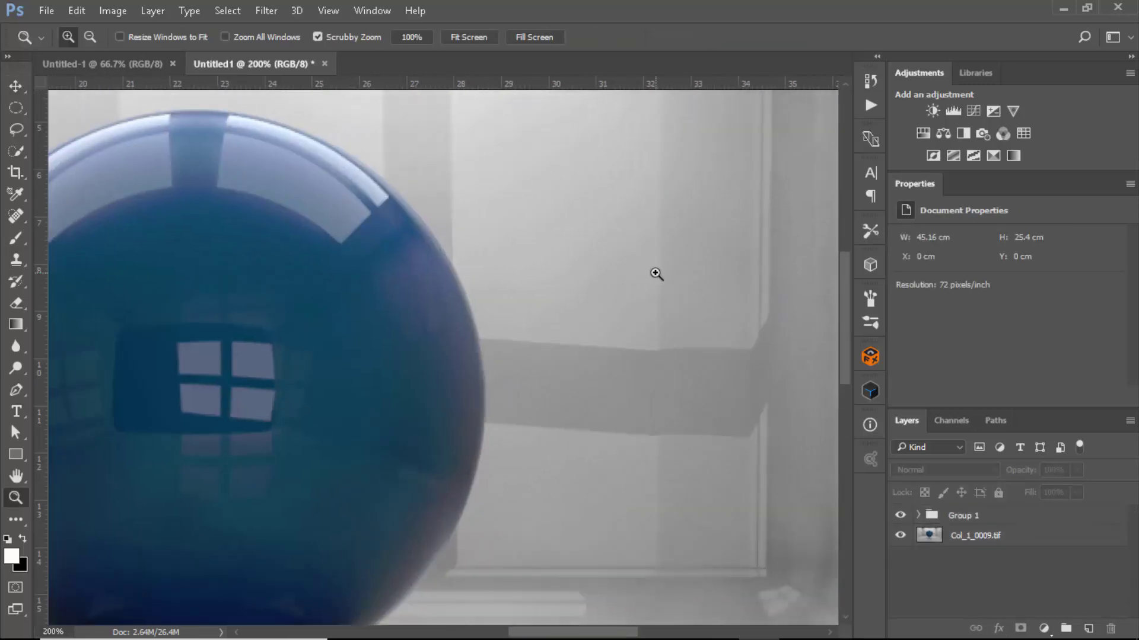
key("h")
left_click_drag(567, 274, 551, 278)
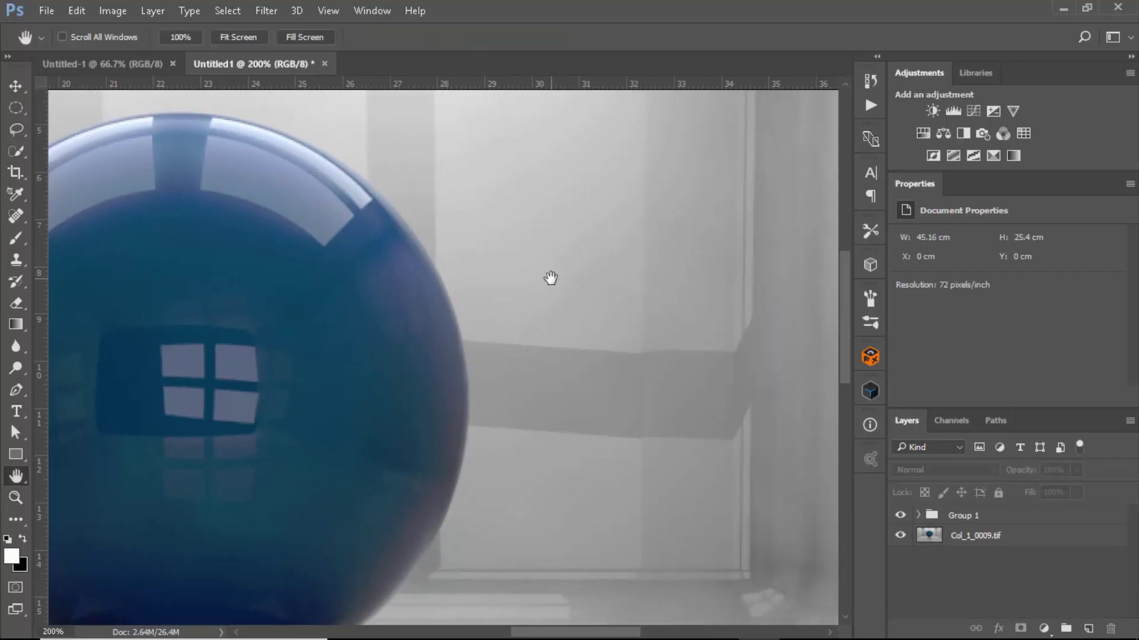
key("v")
double_click(962, 517)
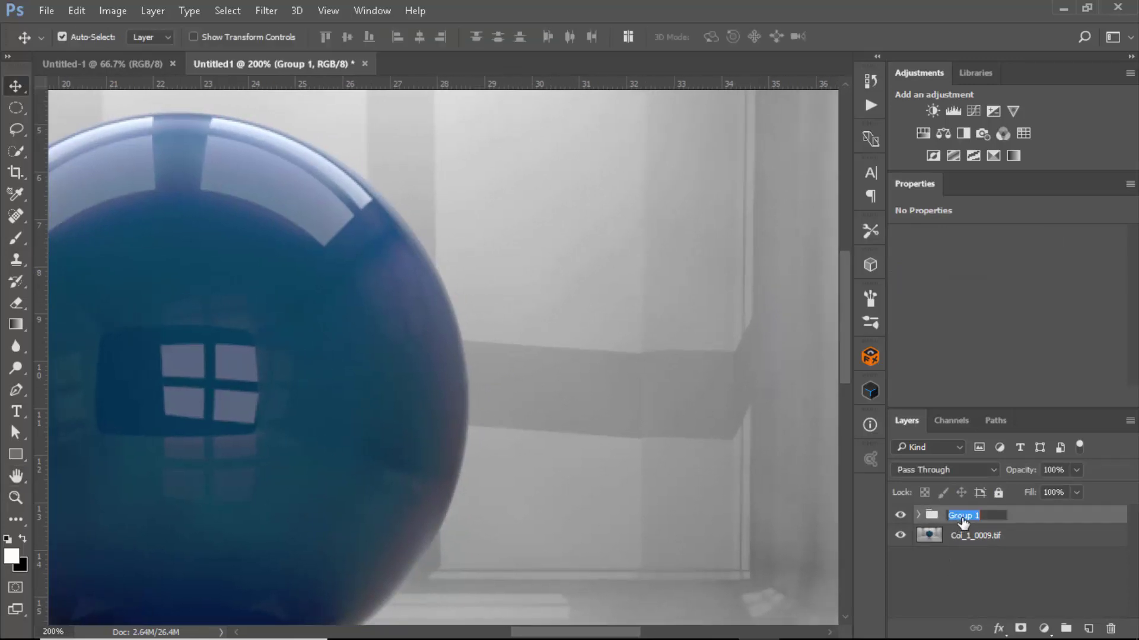
type("Noise")
key("Return")
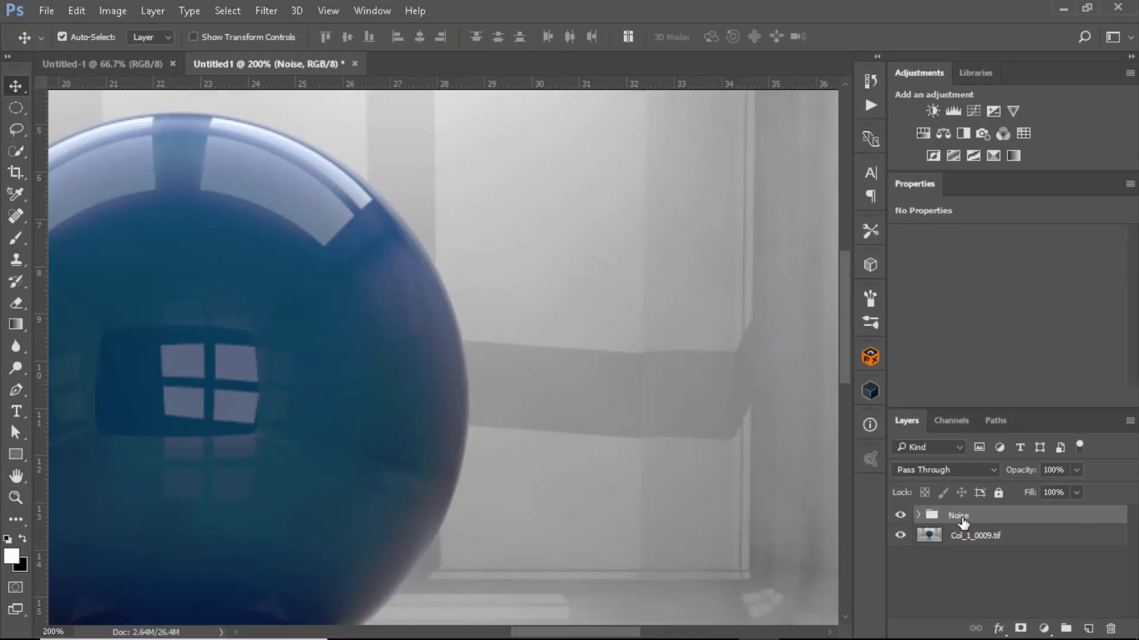
- Hide and reshow the Noise group to compare the wall noise, then fit the image on screen
left_click(899, 518)
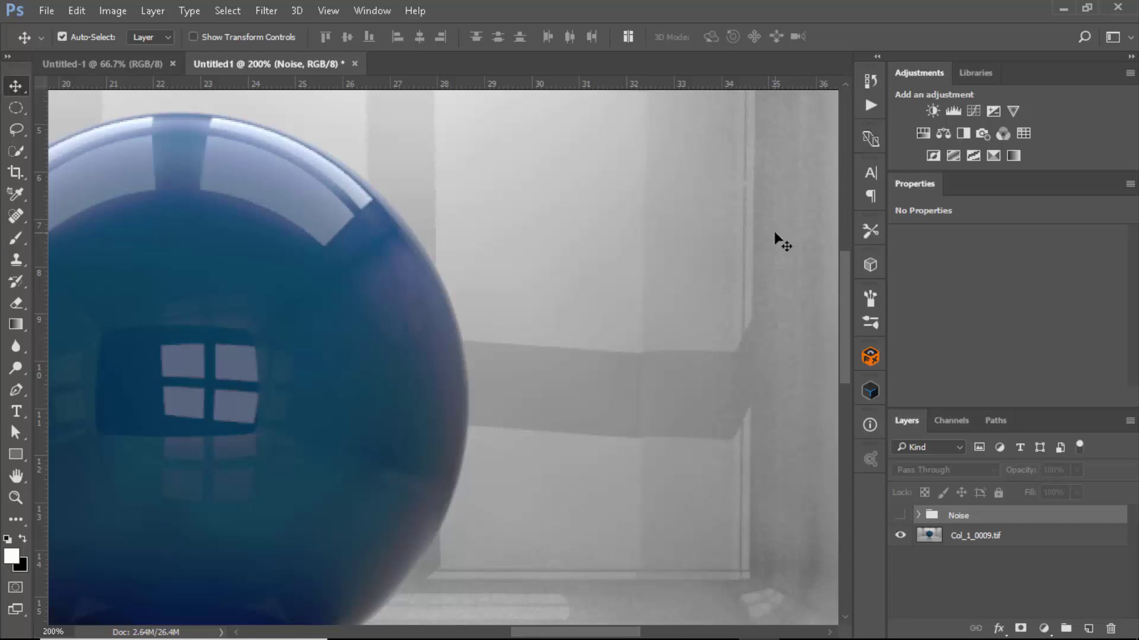
key("h")
left_click_drag(798, 272, 672, 305)
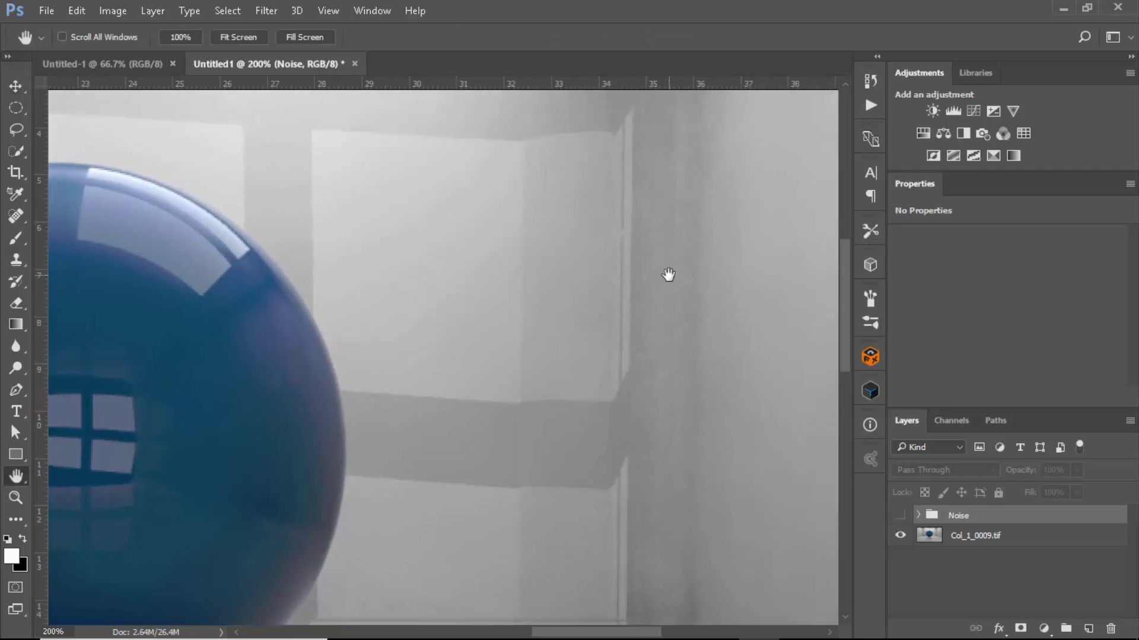
key("v")
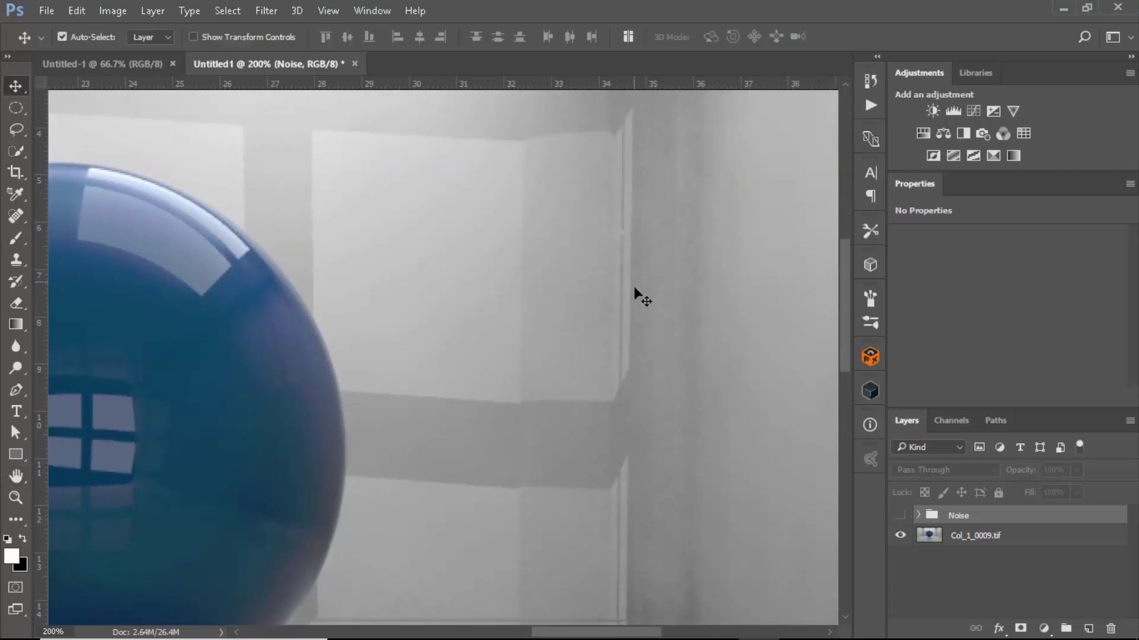
key("x")
key("x")
left_click(899, 518)
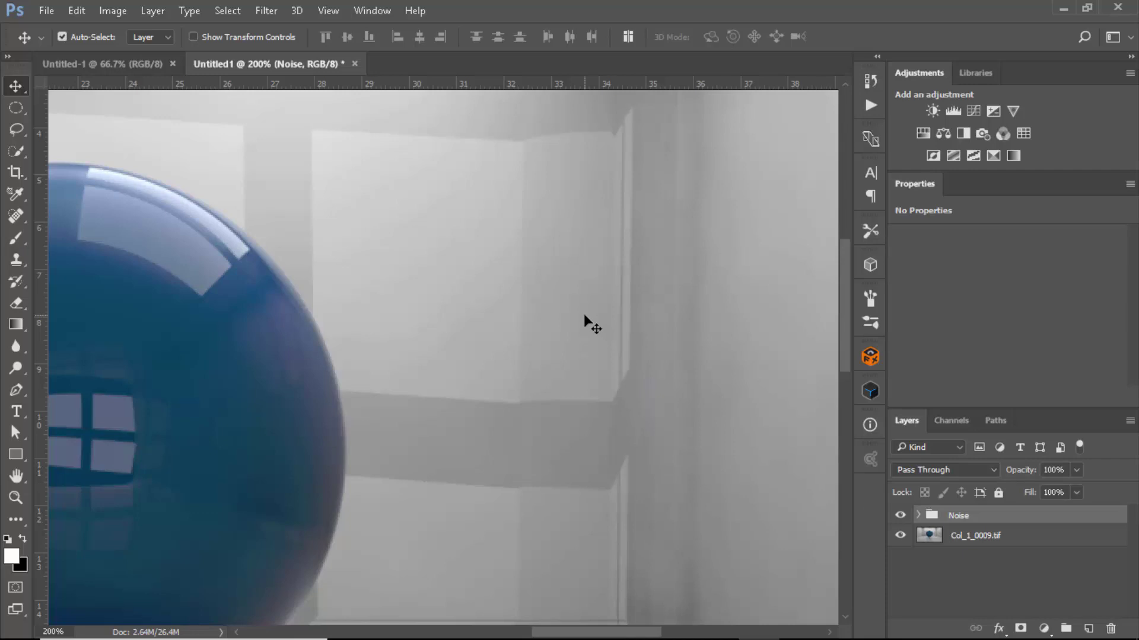
key("h")
left_click_drag(580, 345, 550, 309)
key("z")
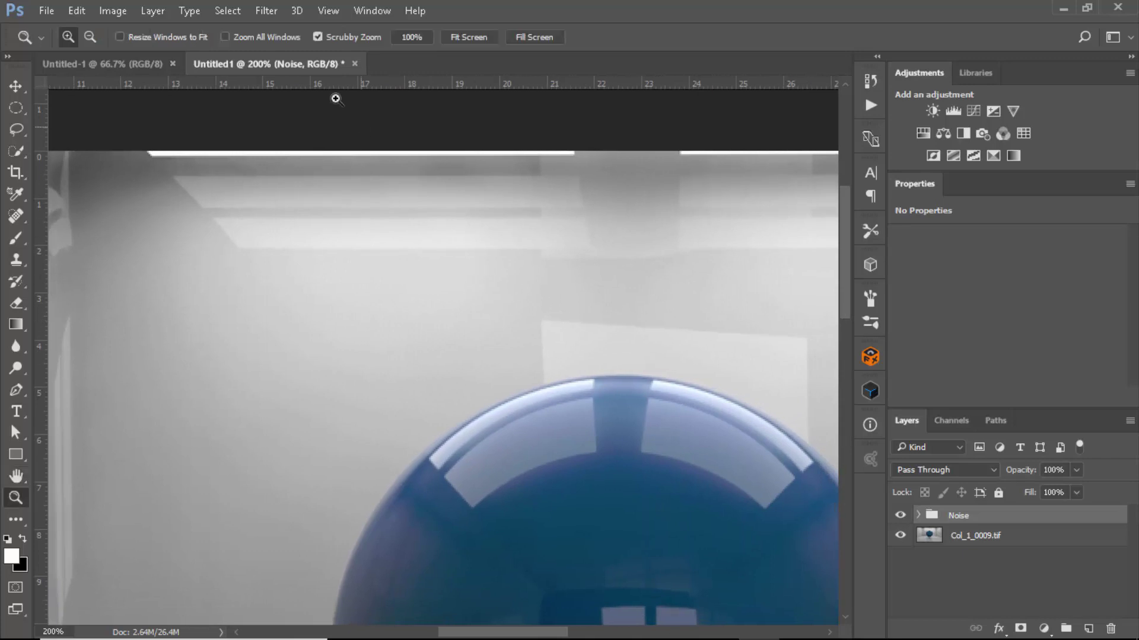
left_click(462, 37)
key("v")
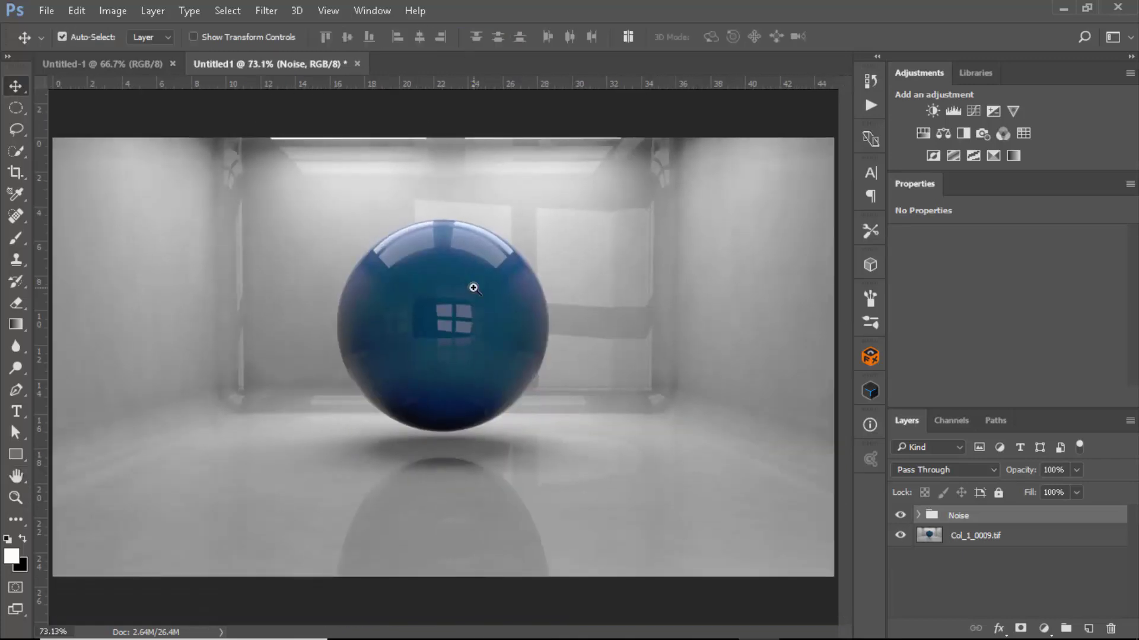
- At 300% on the sphere's top highlights, toggle the Noise group to compare, then fit the image
key("z")
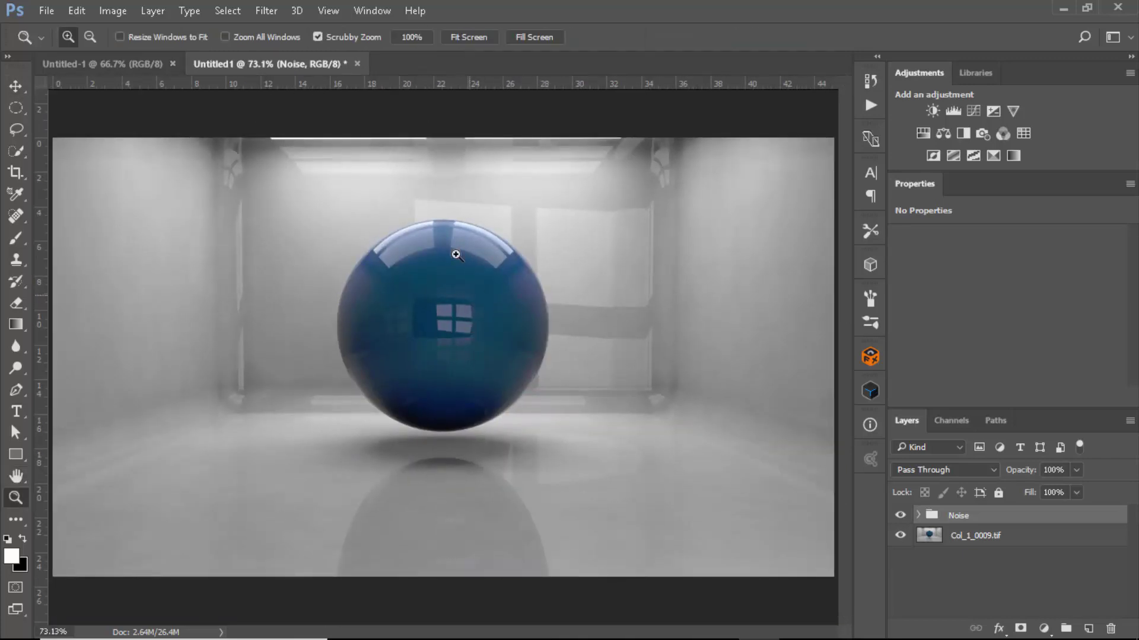
left_click(457, 245)
left_click(456, 245)
left_click(457, 245)
key("h")
left_click_drag(456, 245, 513, 228)
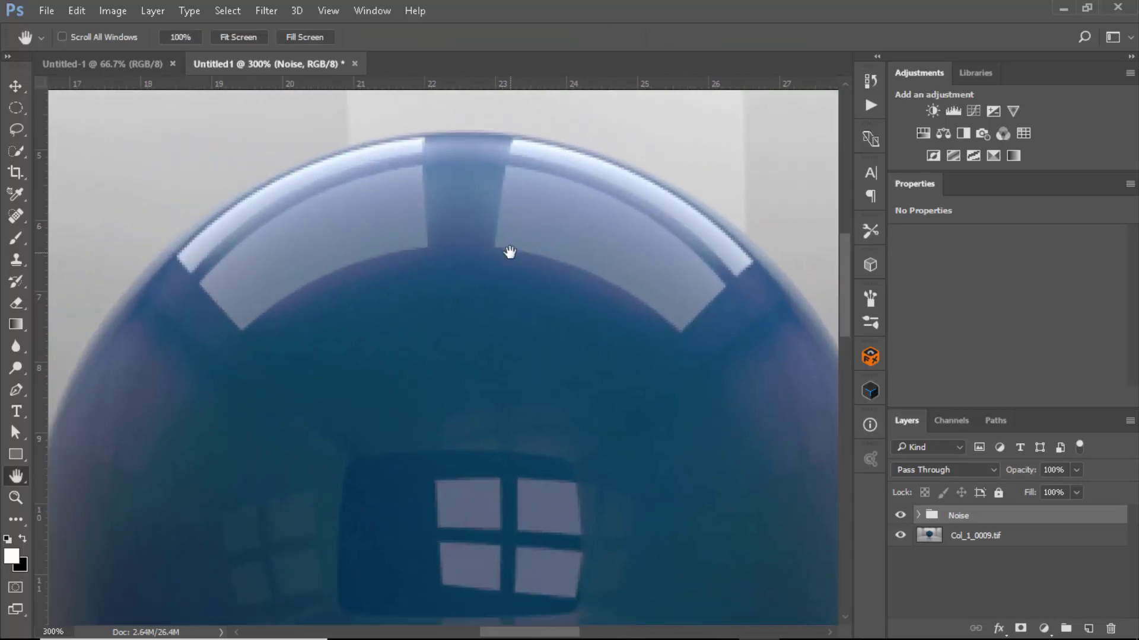
key("v")
left_click(897, 516)
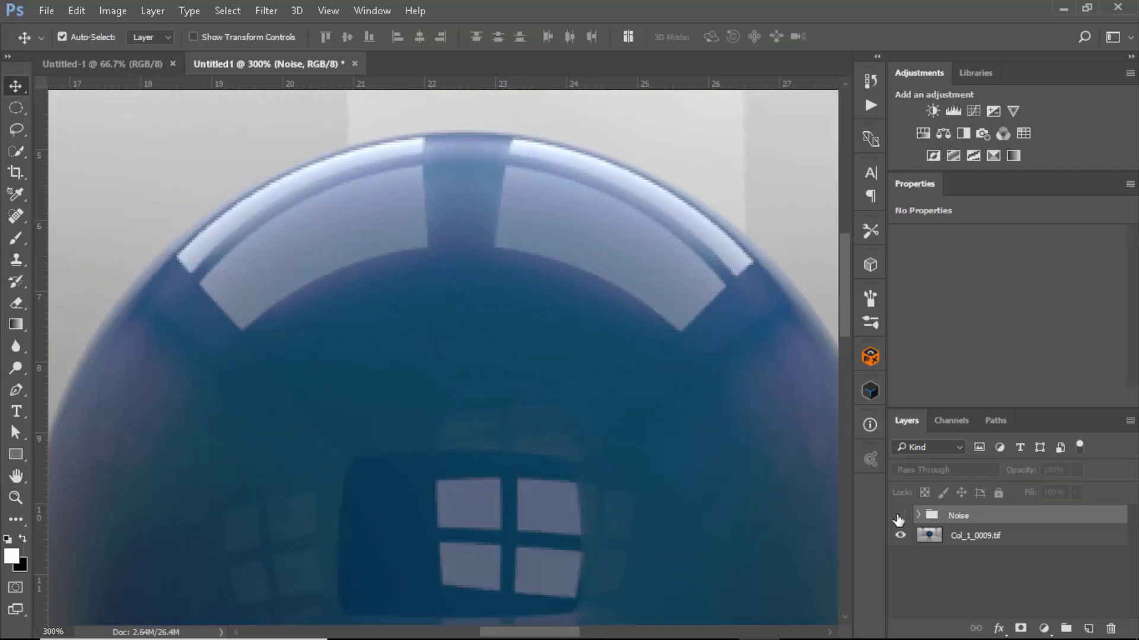
left_click(898, 517)
key("z")
left_click(459, 38)
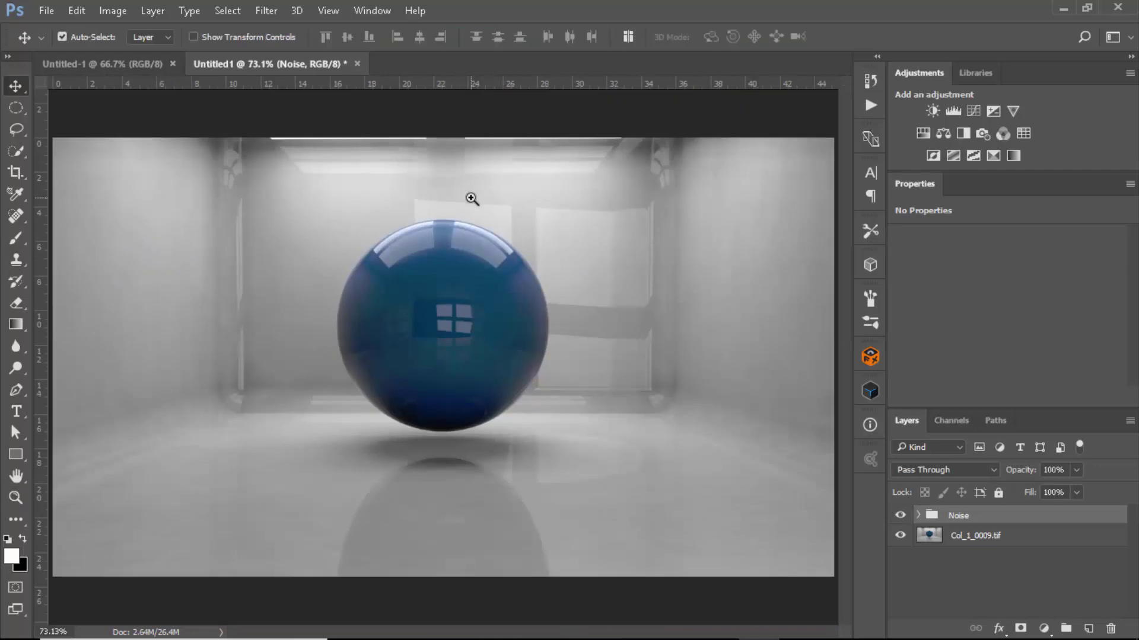
left_click(1001, 587)
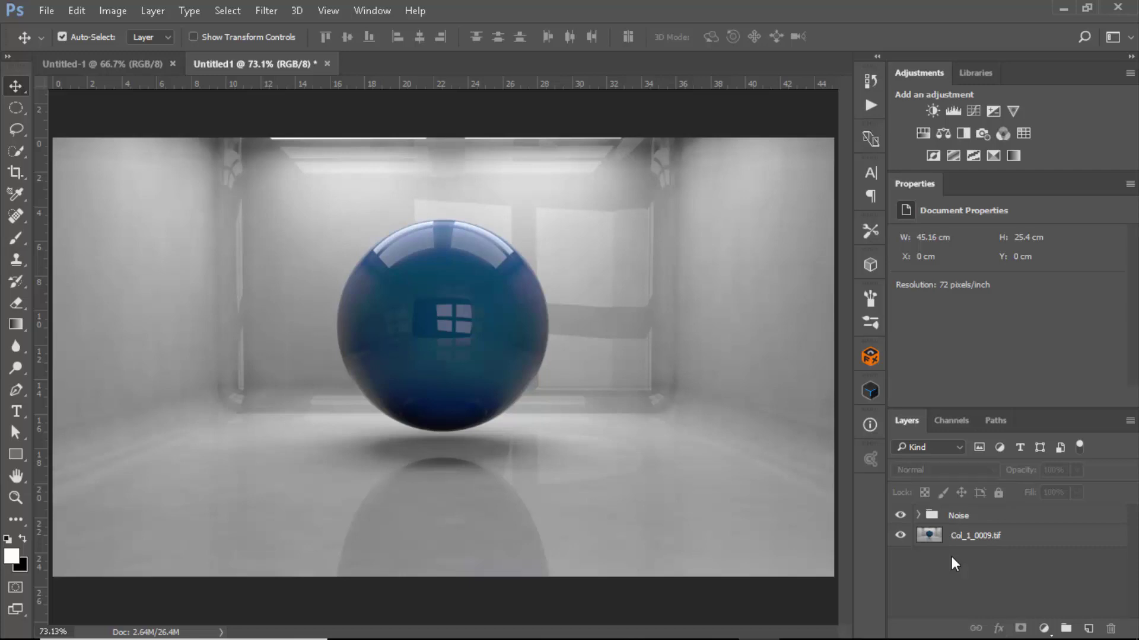
left_click(920, 516)
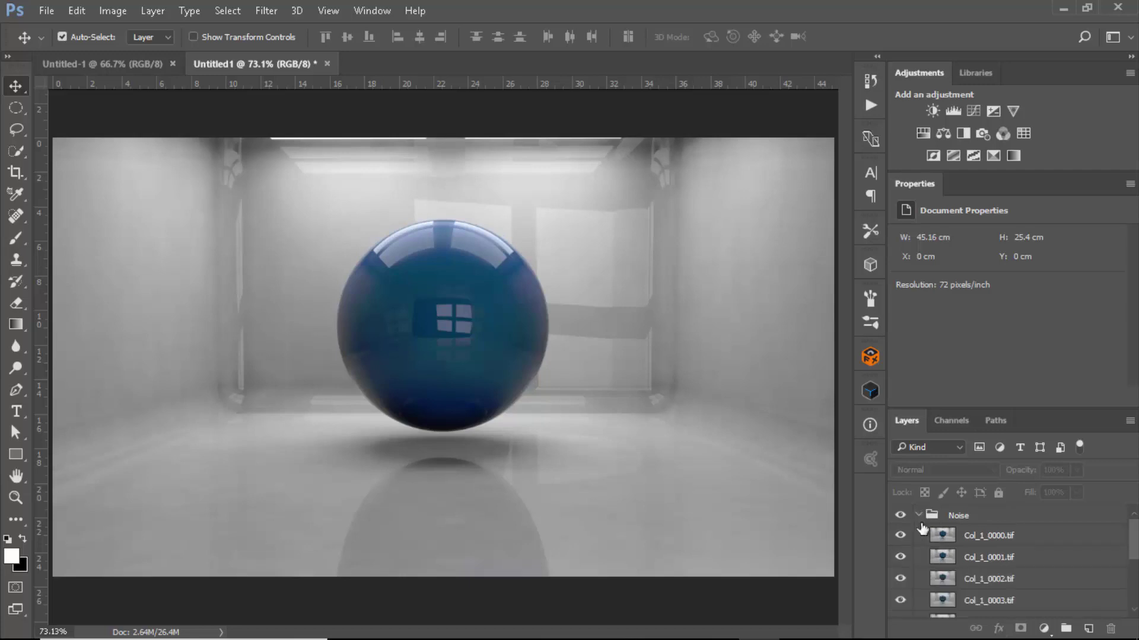
scroll(947, 564, "down", 3)
scroll(947, 563, "up", 3)
left_click(1011, 536)
left_click(963, 472)
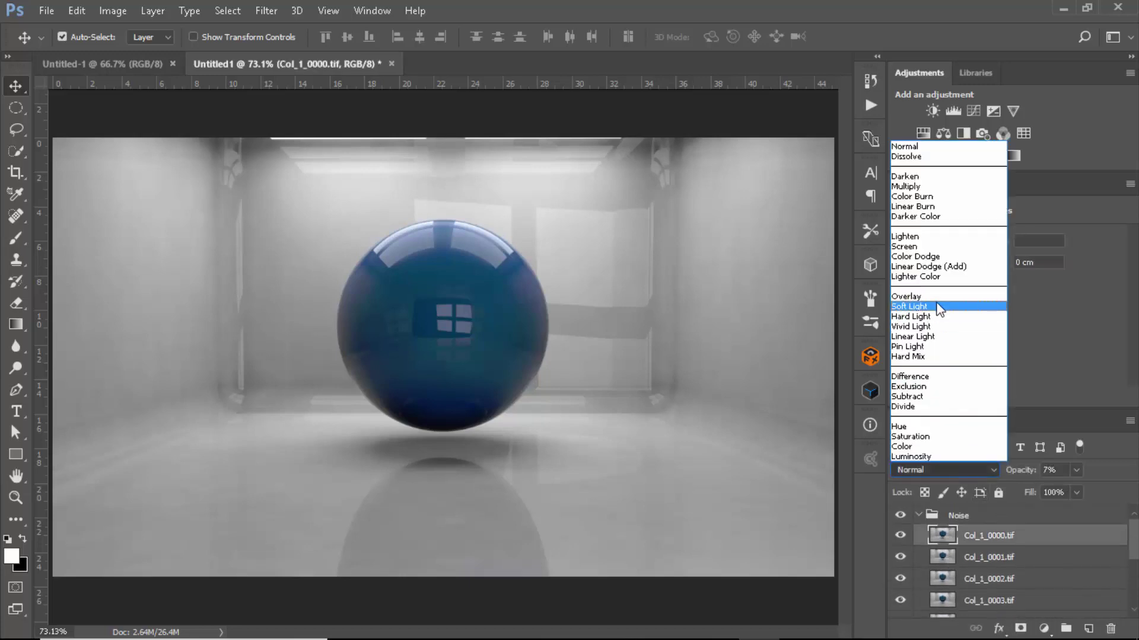
left_click(937, 297)
left_click(951, 470)
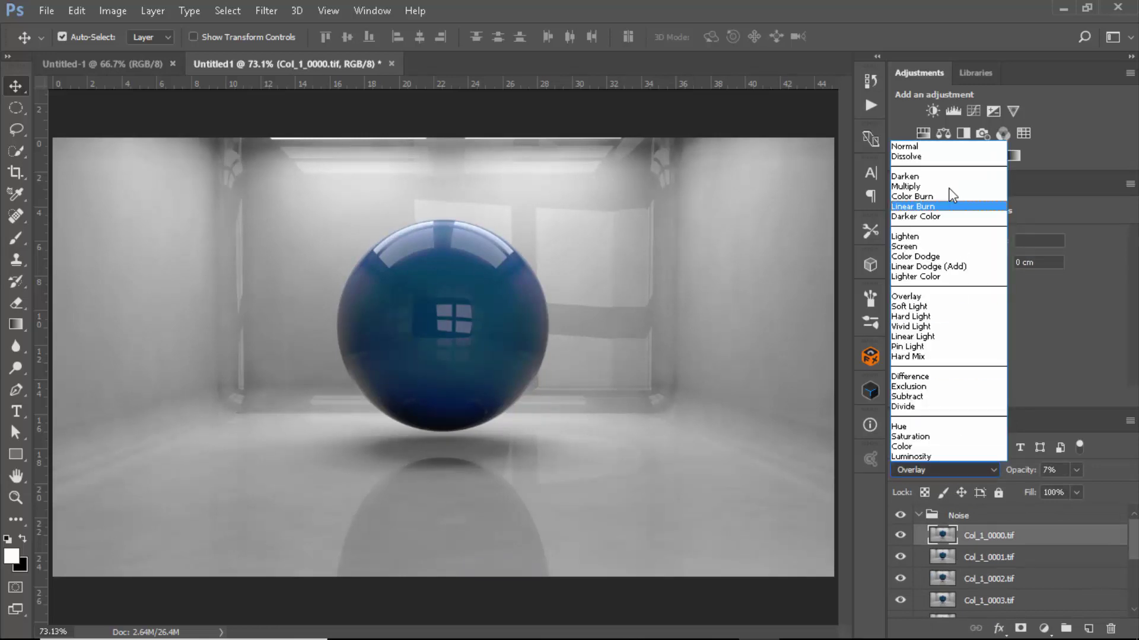
left_click(929, 146)
left_click(919, 516)
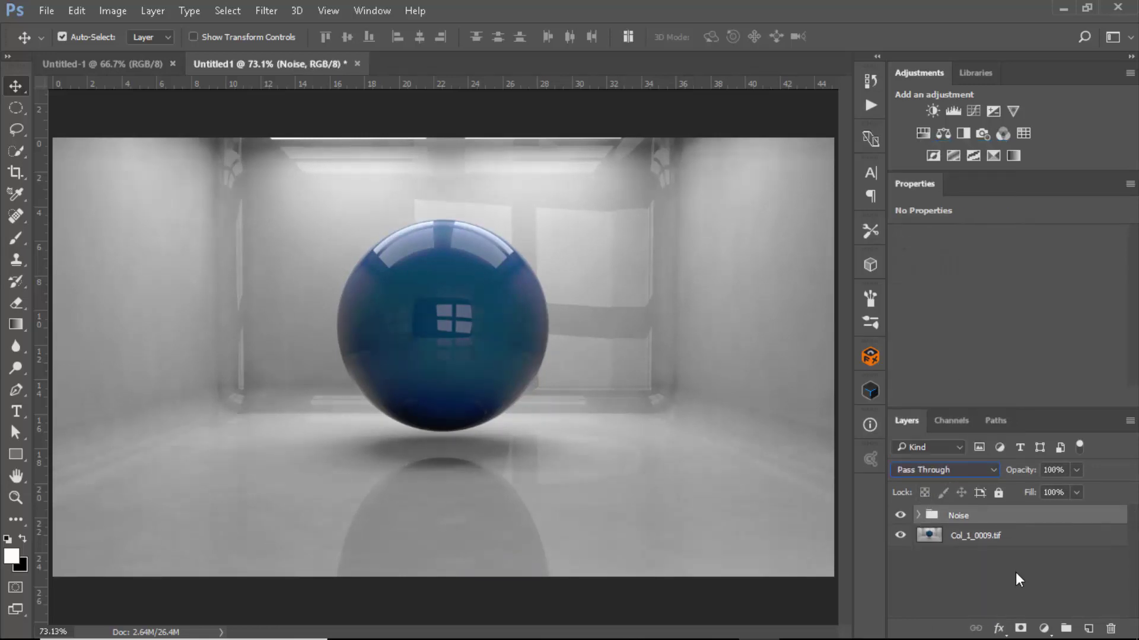
left_click(1015, 572)
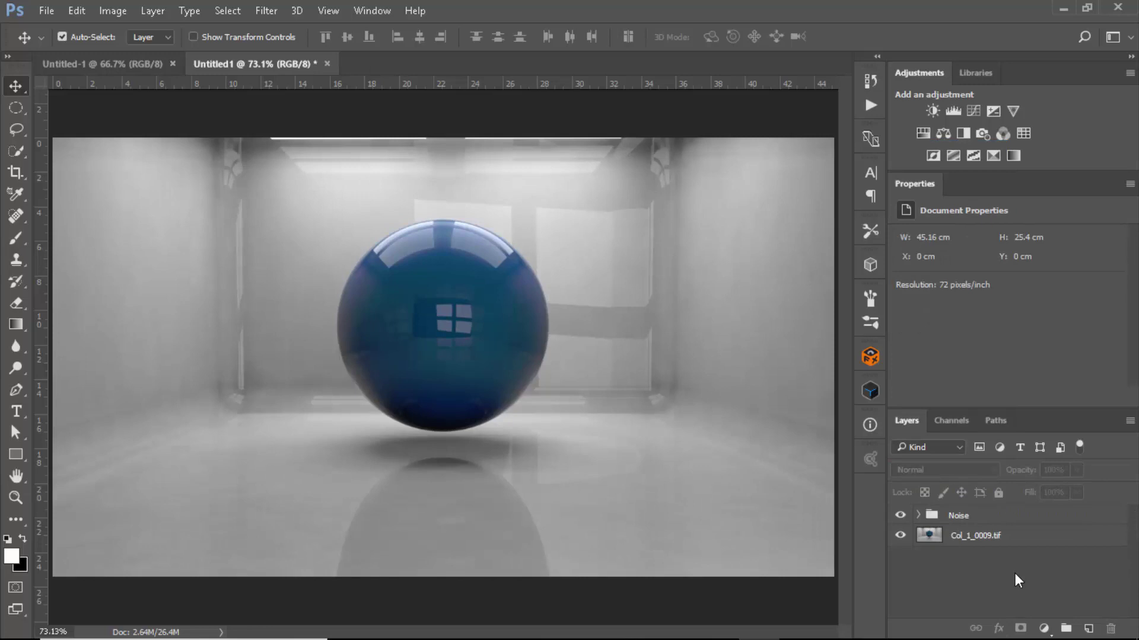